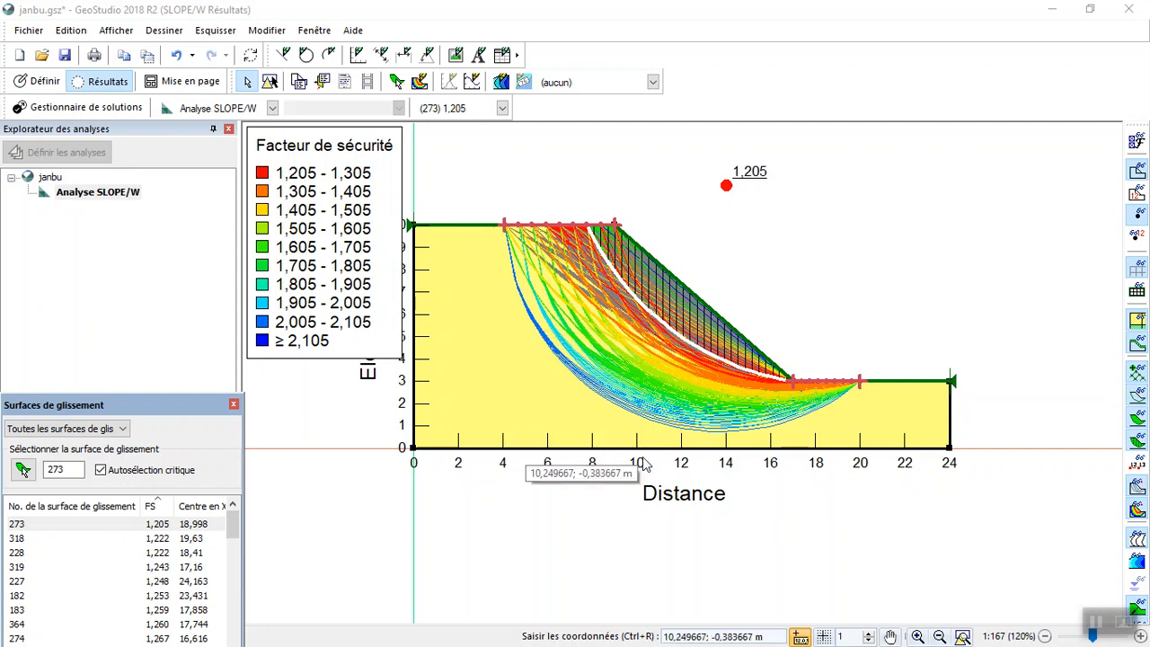
# Step: Create a new project from the Metric - A4 template, discarding the unsaved changes to janbu.gsz
pyautogui.click(19, 55)
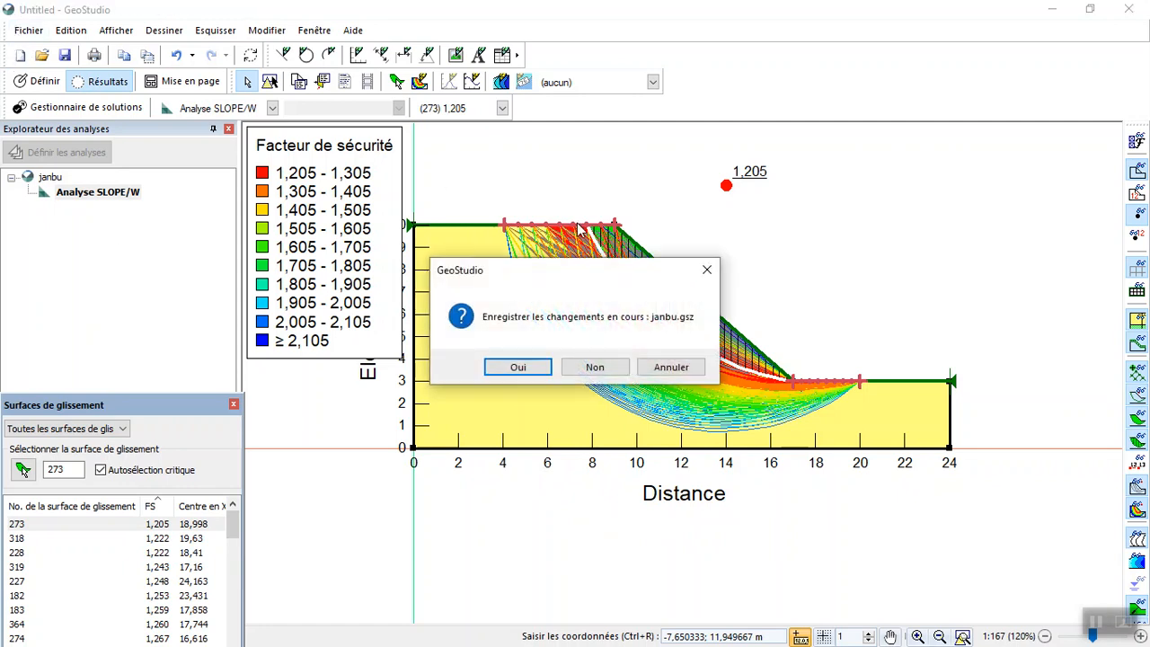
pyautogui.click(596, 369)
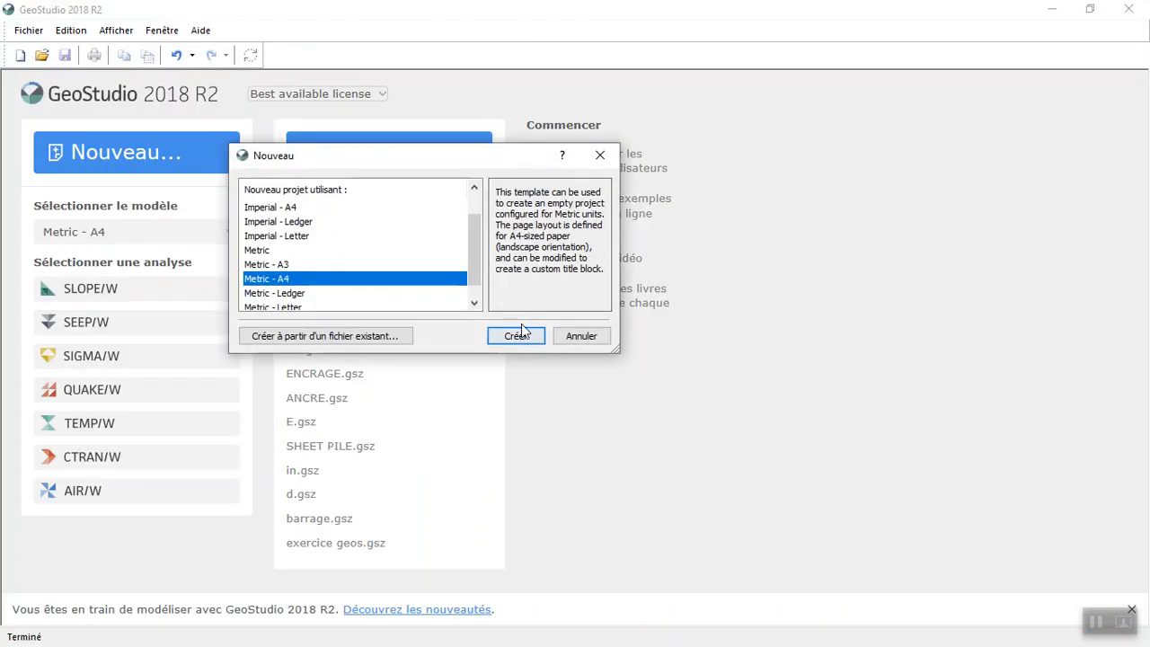
pyautogui.click(515, 343)
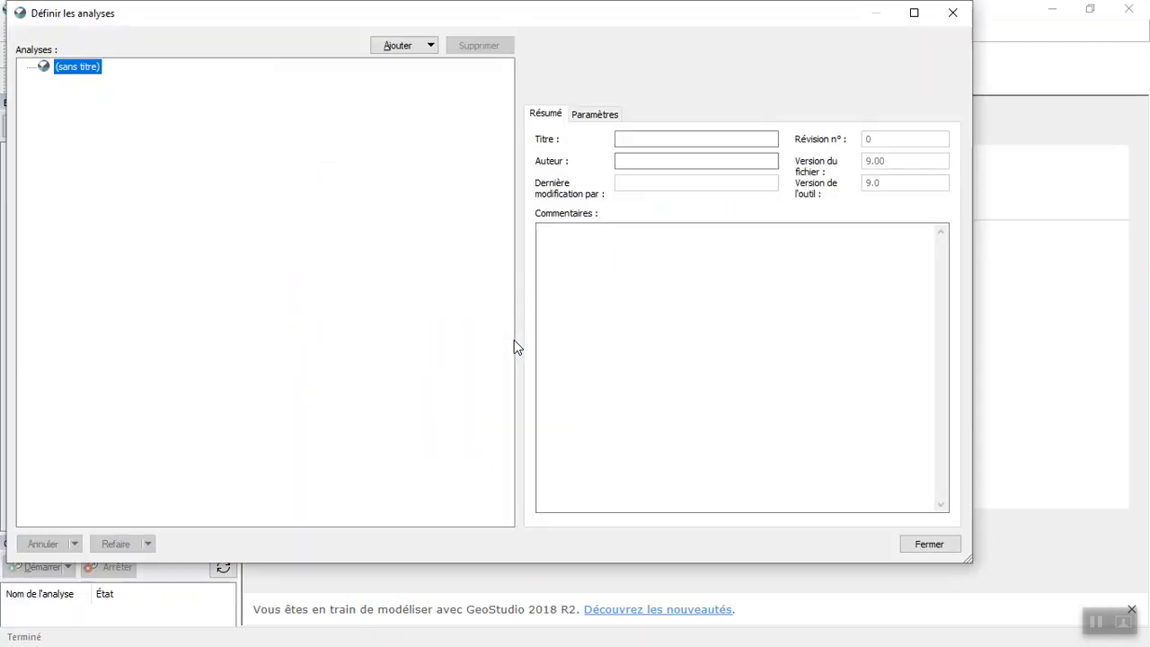
# Step: Add a SLOPE/W limit equilibrium (Équilibre limite) analysis to the project and set its analysis type to Bishop
pyautogui.click(430, 45)
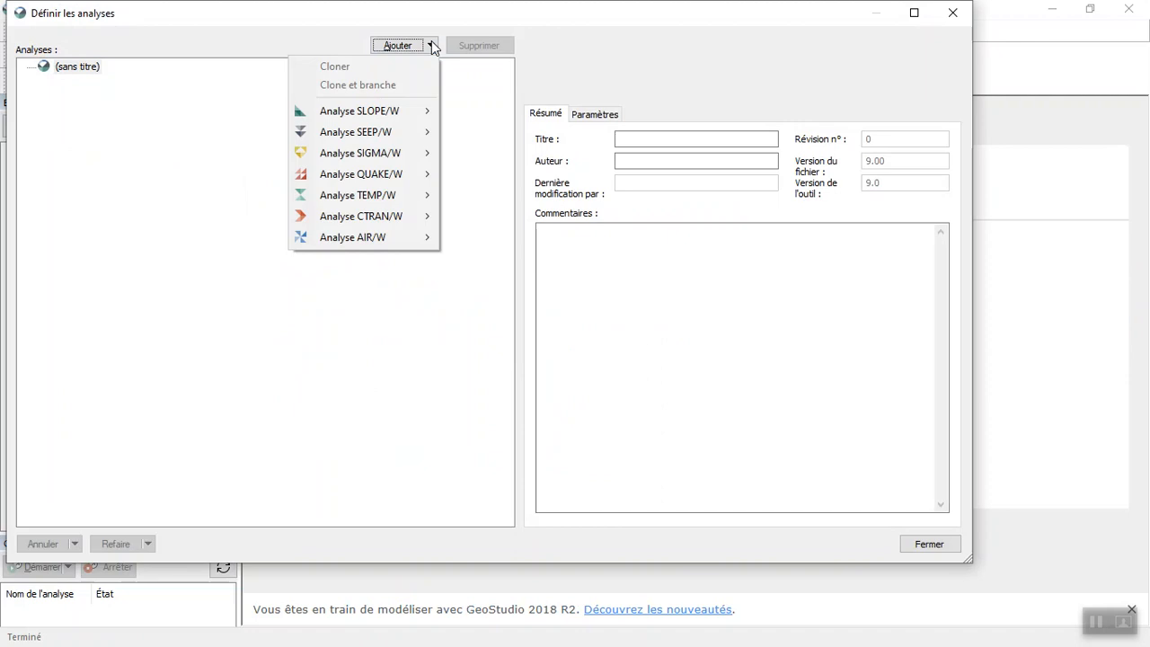
pyautogui.moveTo(386, 111)
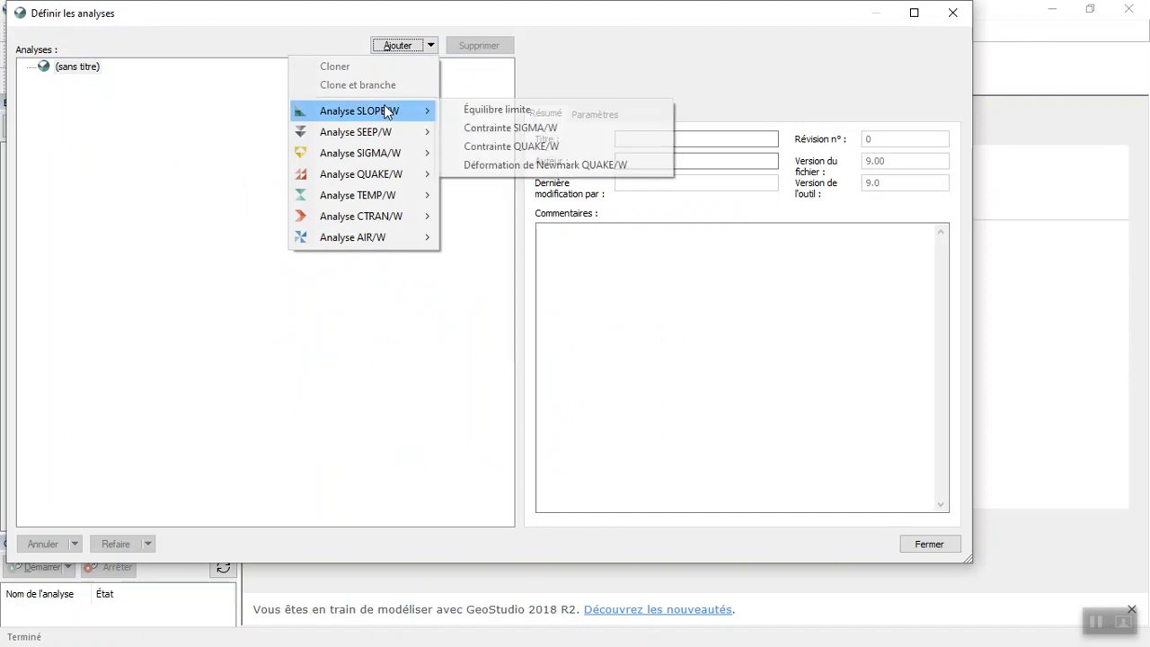
pyautogui.click(467, 110)
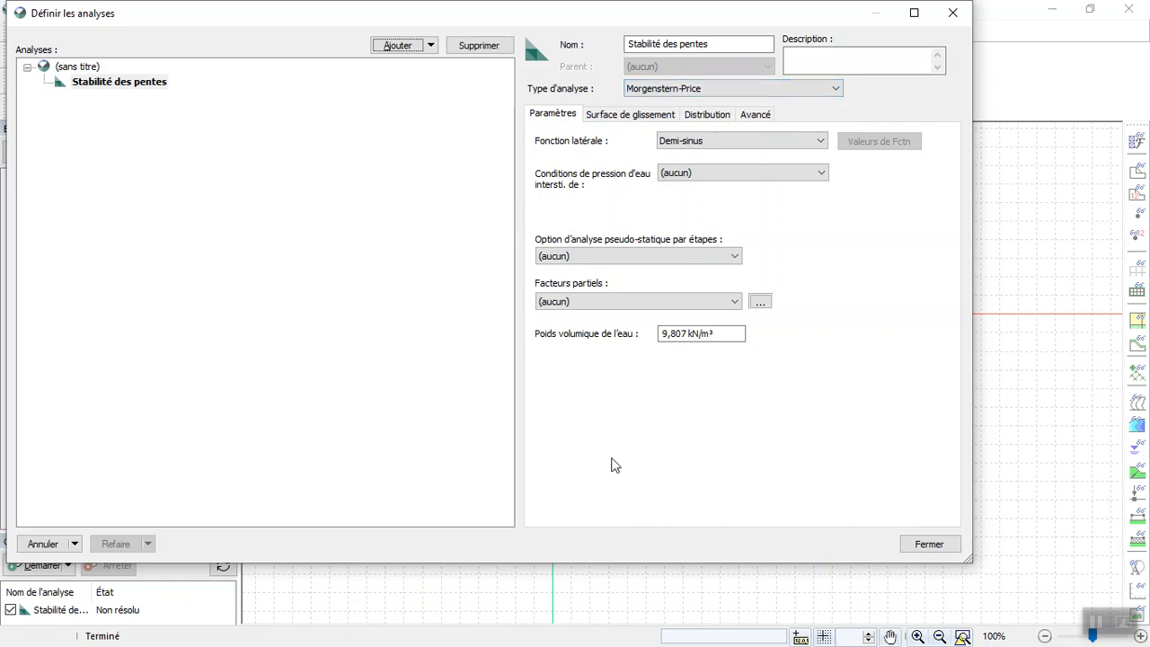
pyautogui.click(693, 88)
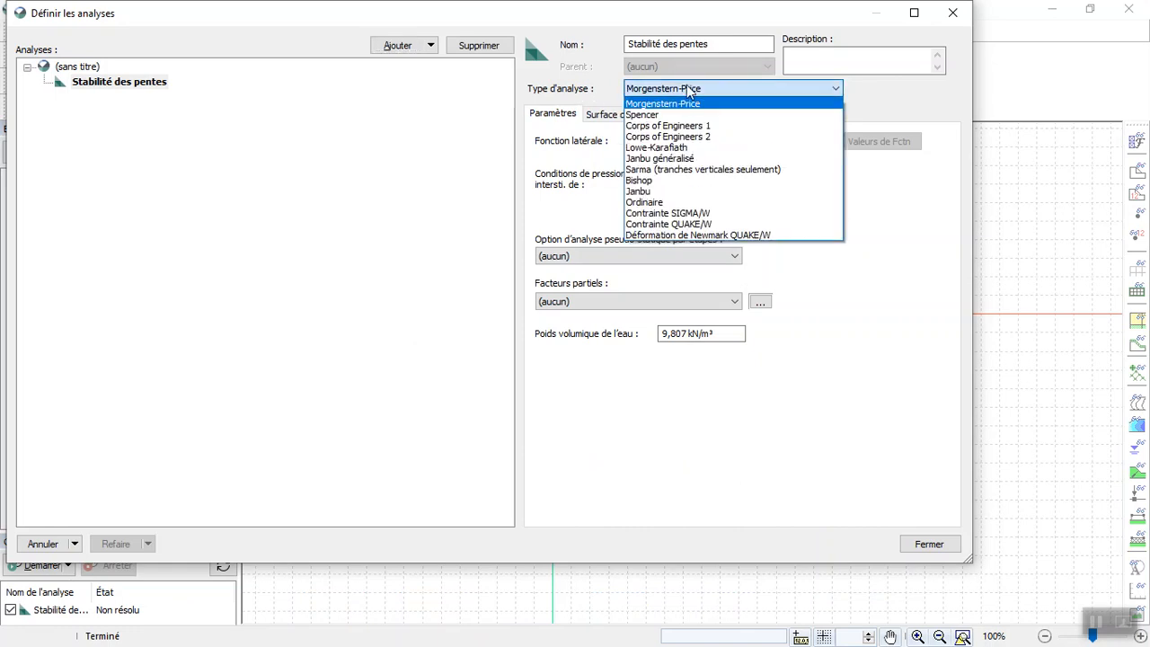
pyautogui.click(712, 180)
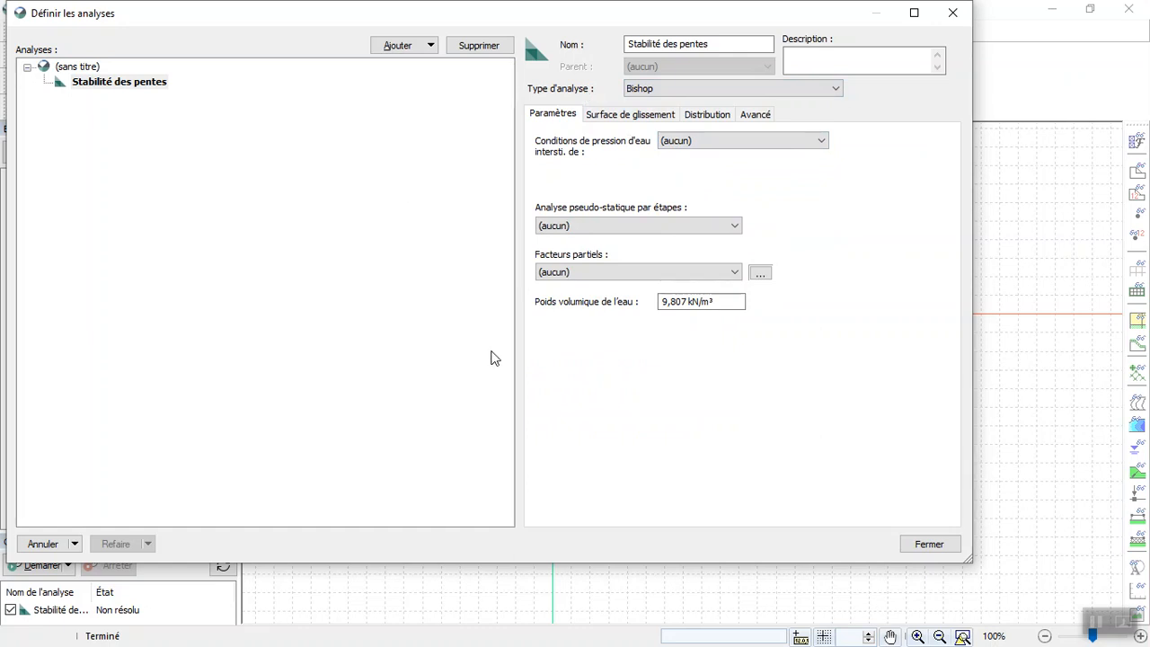
pyautogui.click(929, 544)
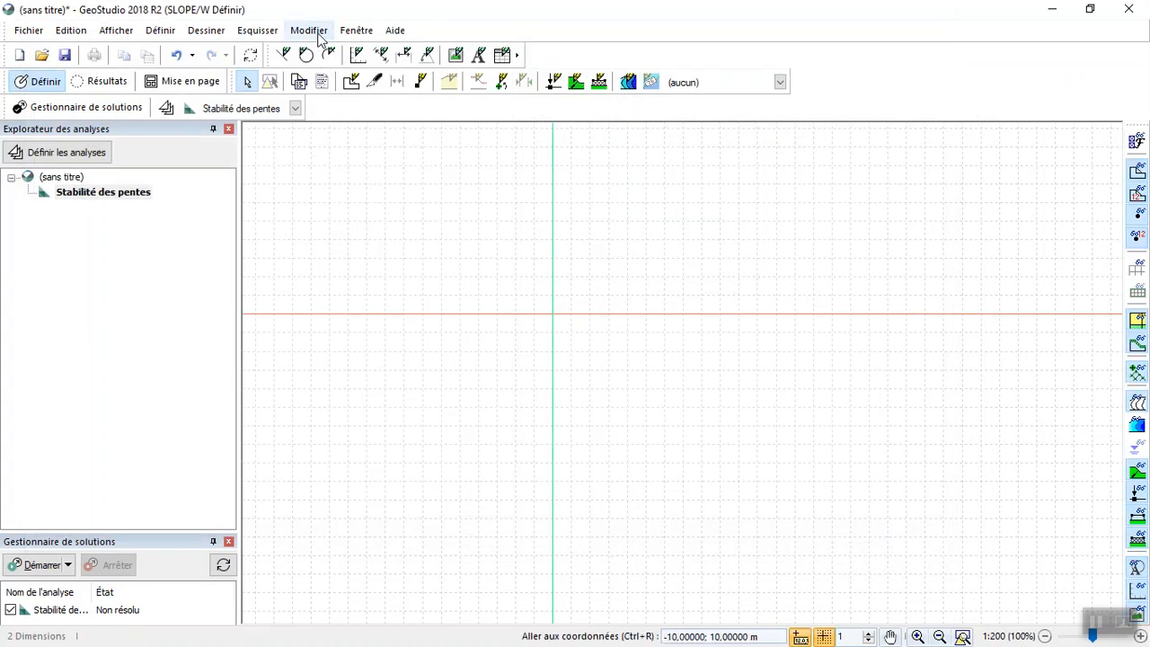
# Step: Sketch Distance and Elevation axes with the x maximum at 24 m and the y maximum at 10 m
pyautogui.click(360, 56)
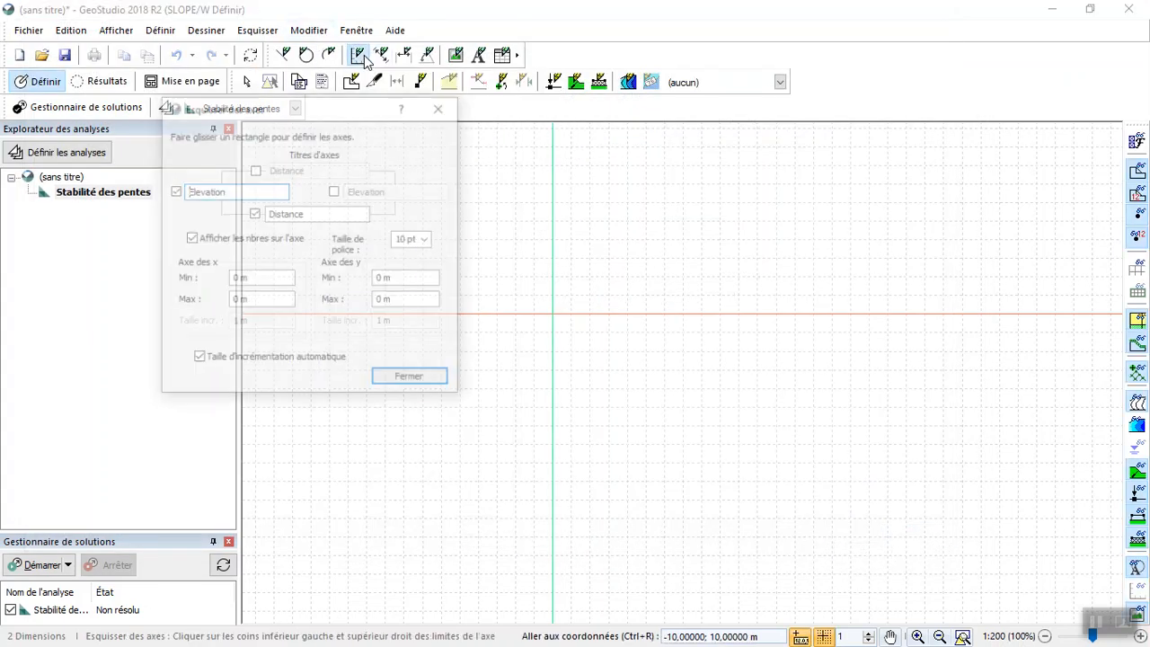
pyautogui.click(231, 302)
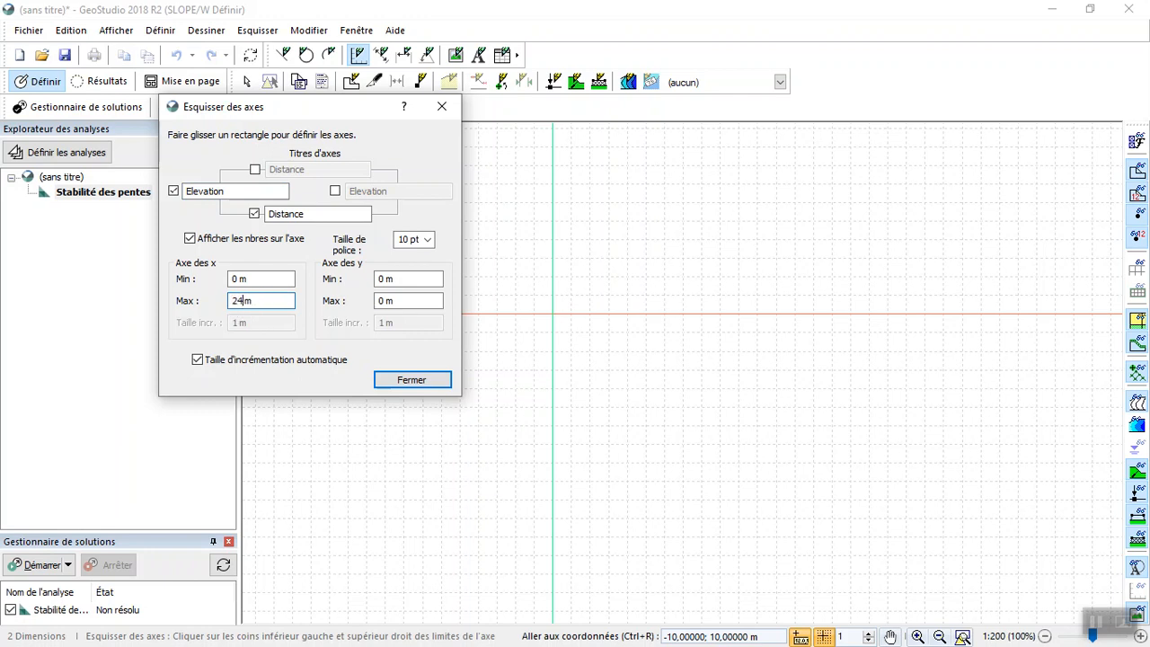
pyautogui.click(382, 297)
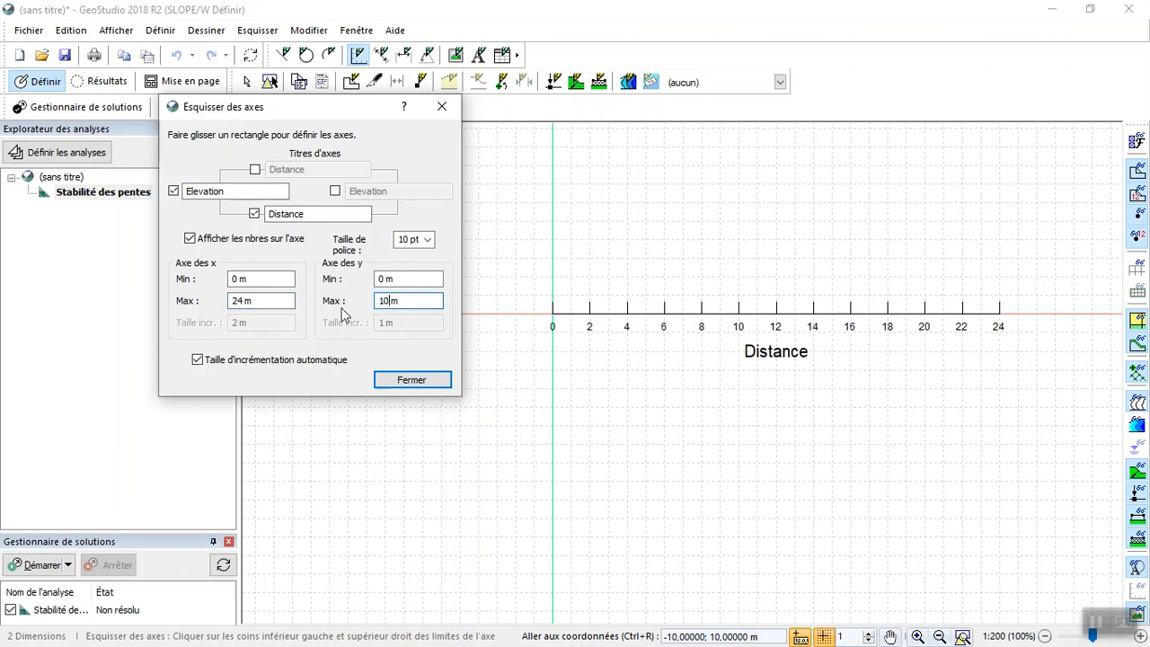
pyautogui.click(415, 283)
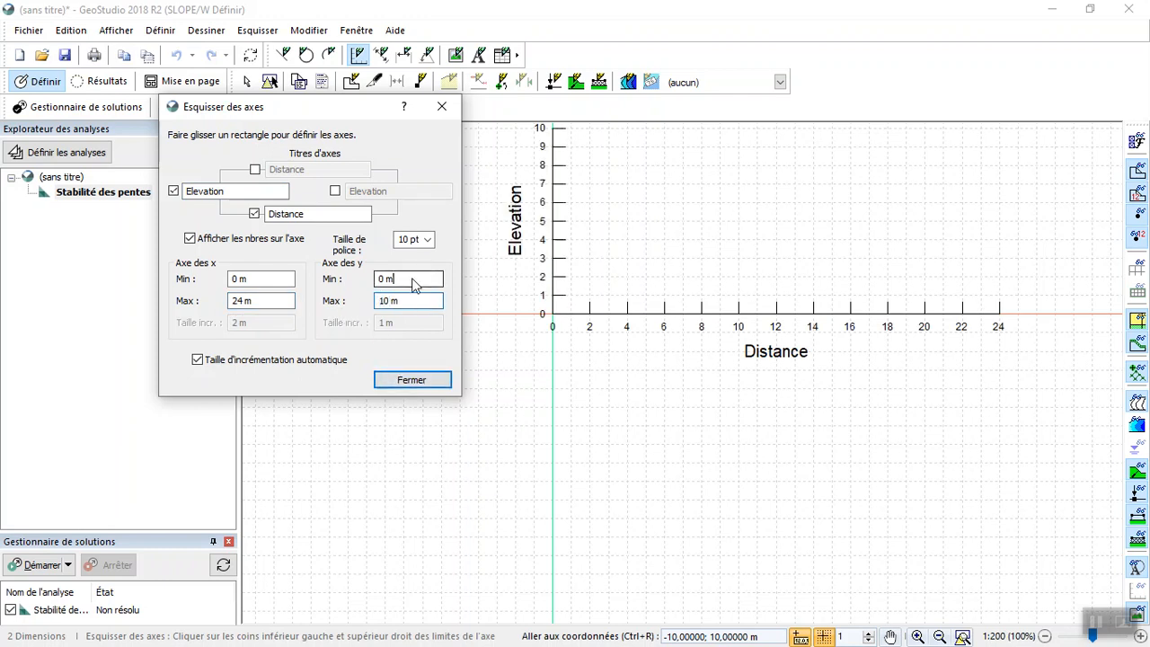
pyautogui.click(412, 379)
# Step: Place six slope outline points at (0, 10), (0, 0), (24, 0), (24, 3), (17, 3) and (11, 10) m
pyautogui.scroll(-3, 389, 441)
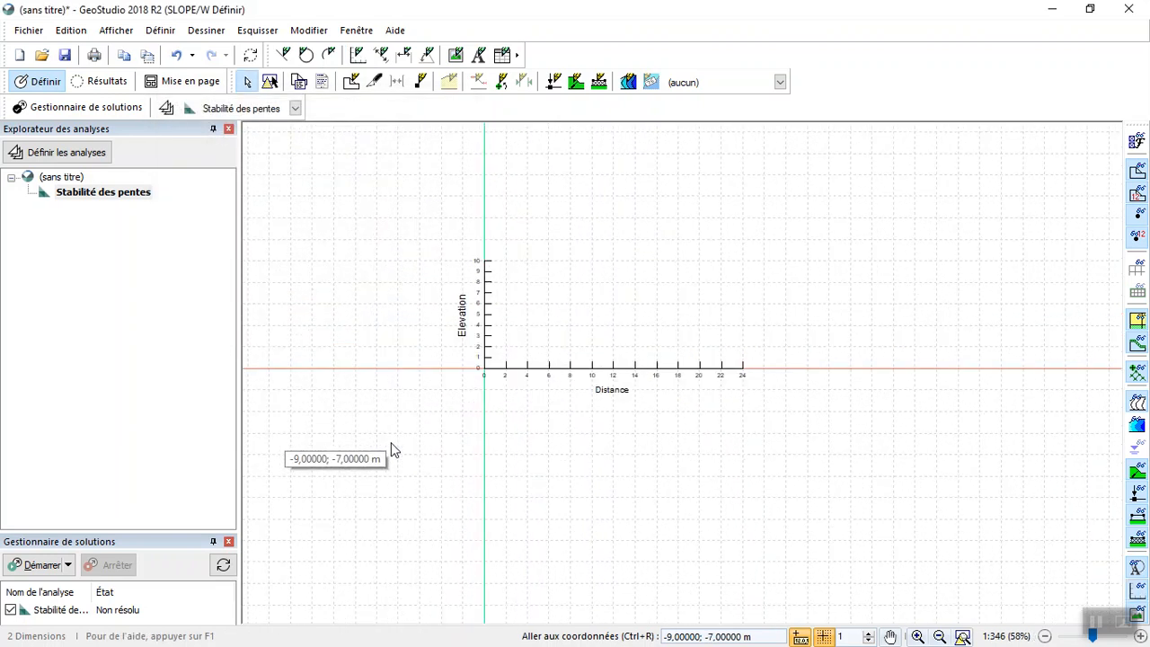
pyautogui.scroll(2, 584, 326)
pyautogui.scroll(2, 535, 352)
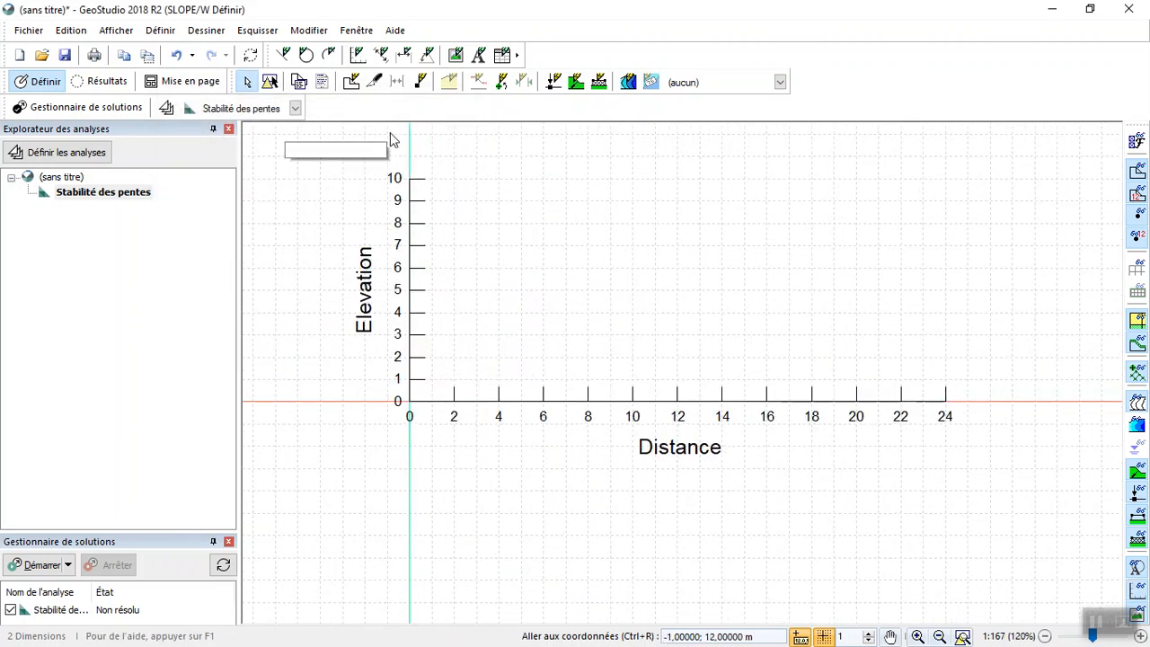
pyautogui.click(420, 82)
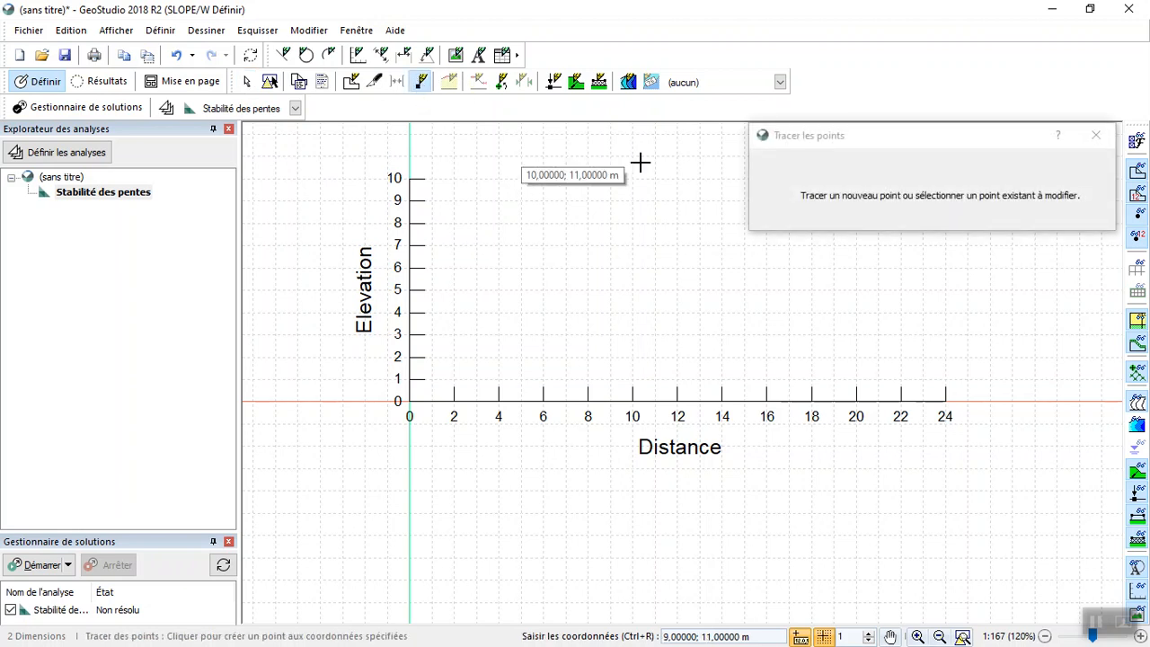
pyautogui.click(410, 178)
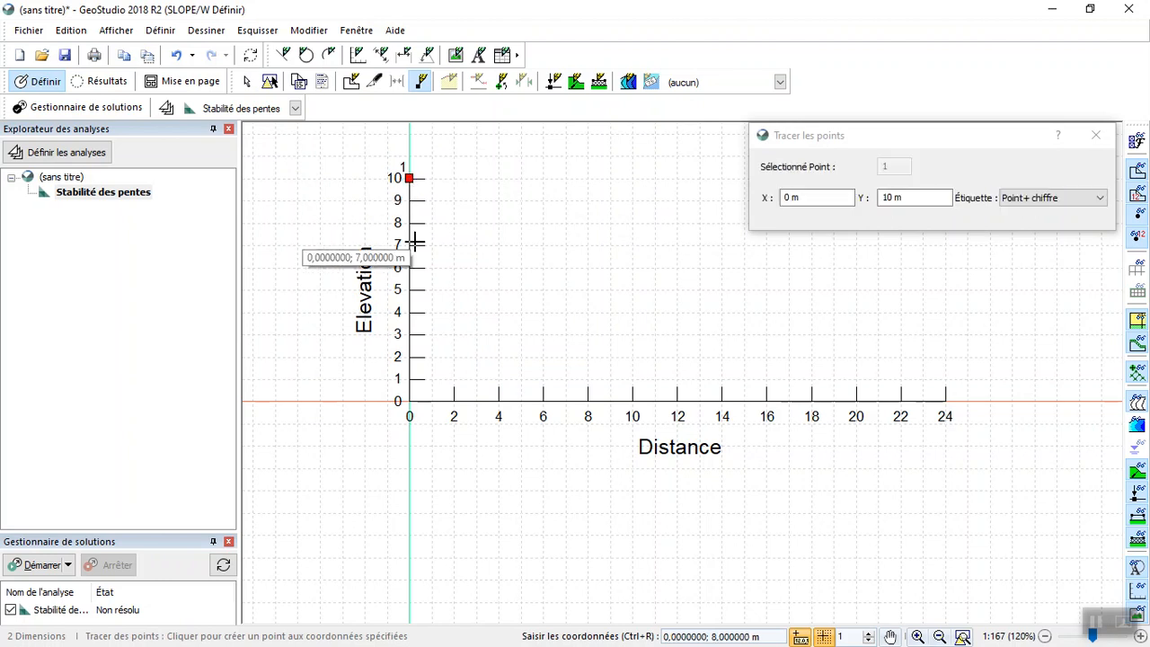
pyautogui.click(410, 401)
pyautogui.click(945, 401)
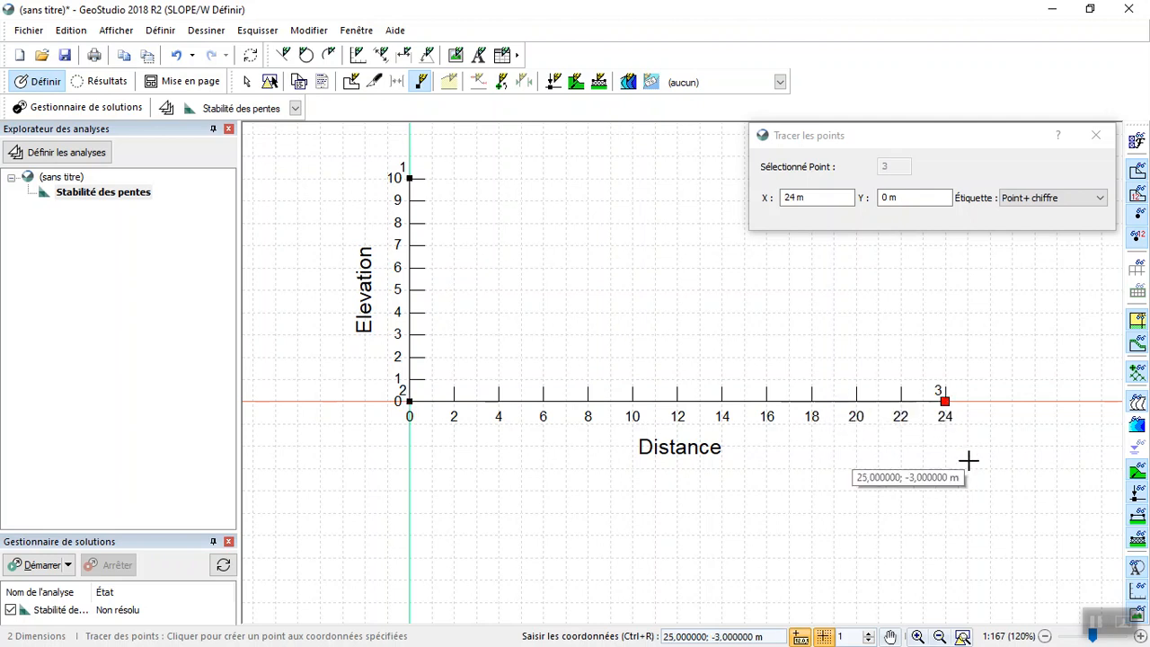
pyautogui.click(945, 336)
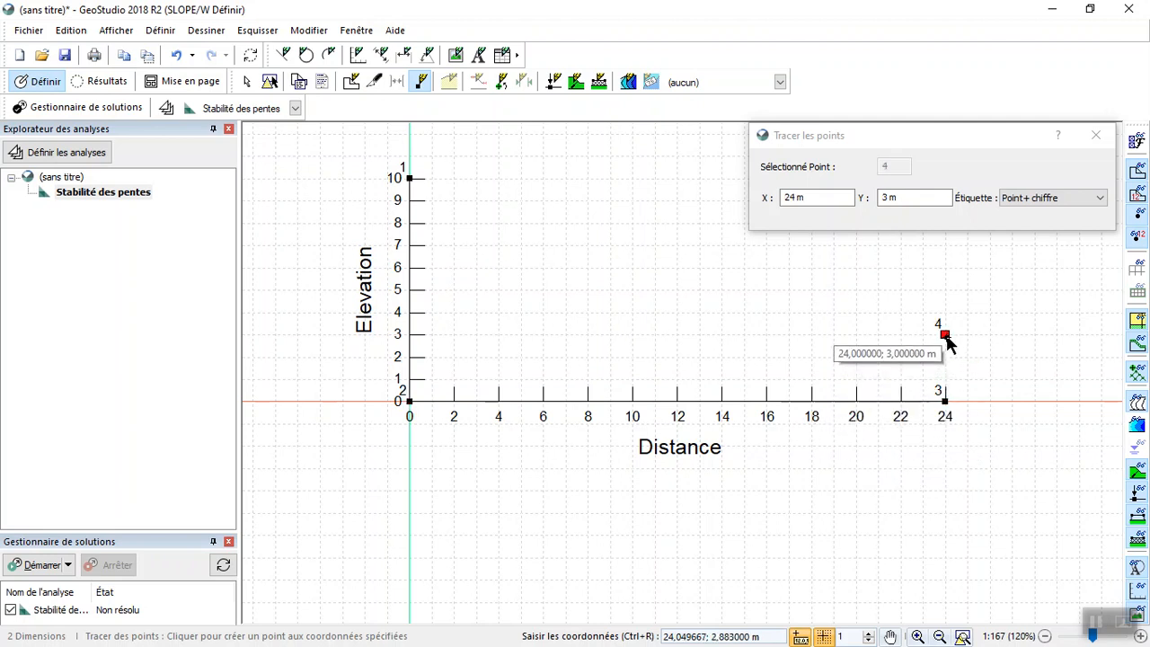
pyautogui.click(789, 335)
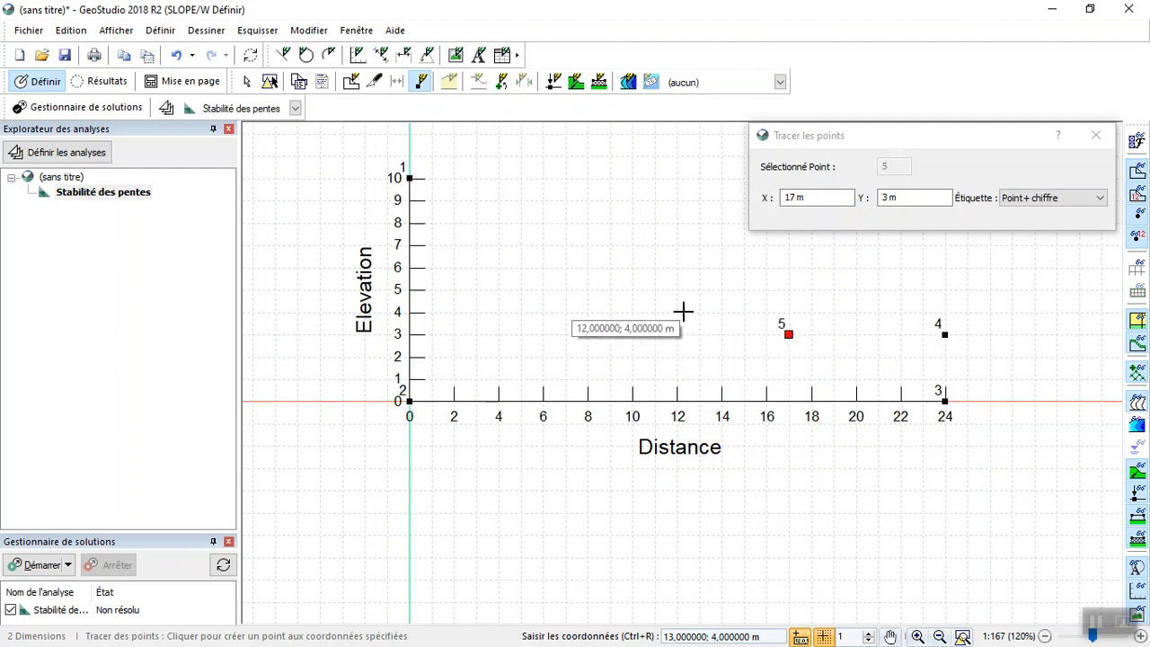
pyautogui.click(654, 179)
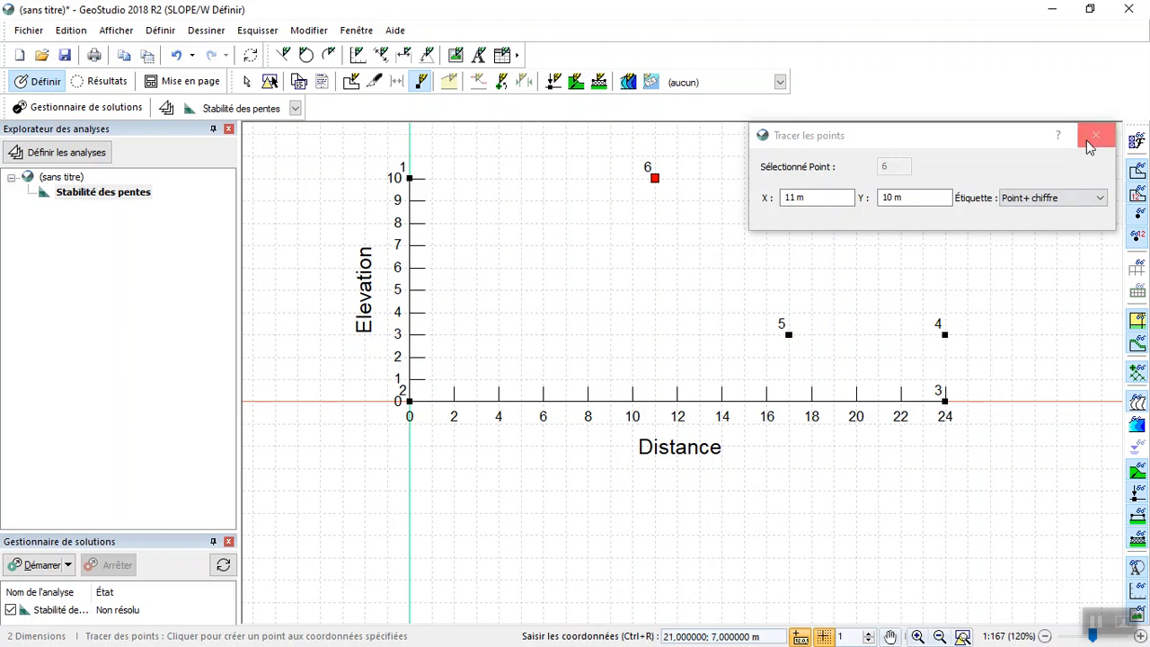
pyautogui.press('Escape')
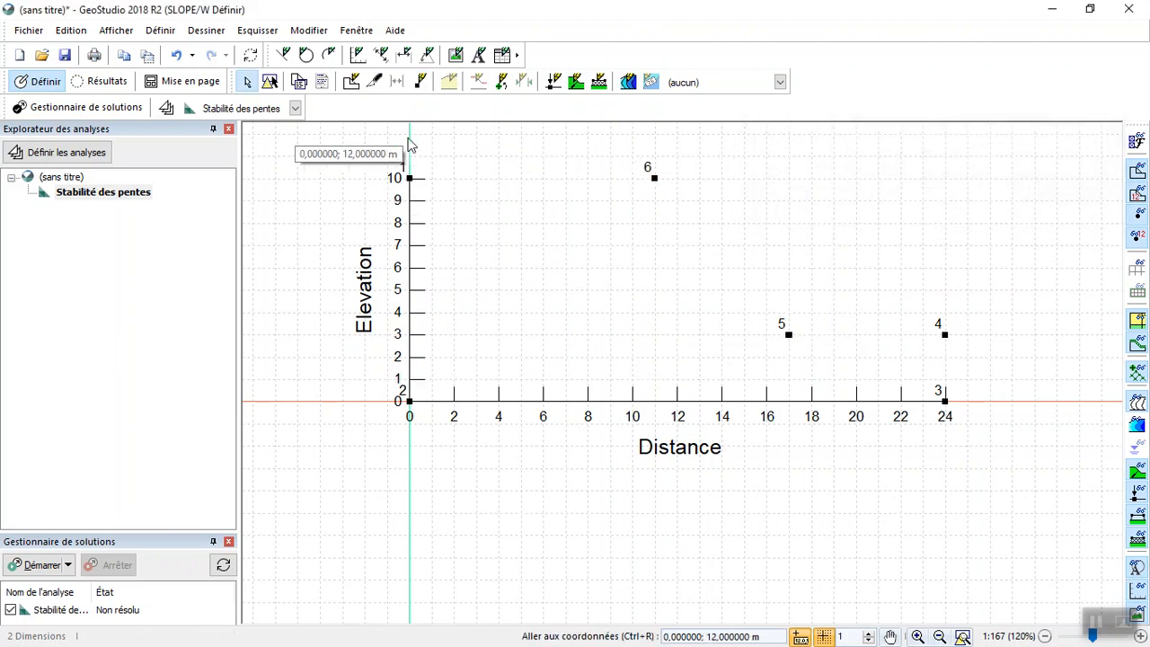
# Step: Draw a closed polygonal domain region through points 1, 2, 3, 4, 5 and 6
pyautogui.click(352, 81)
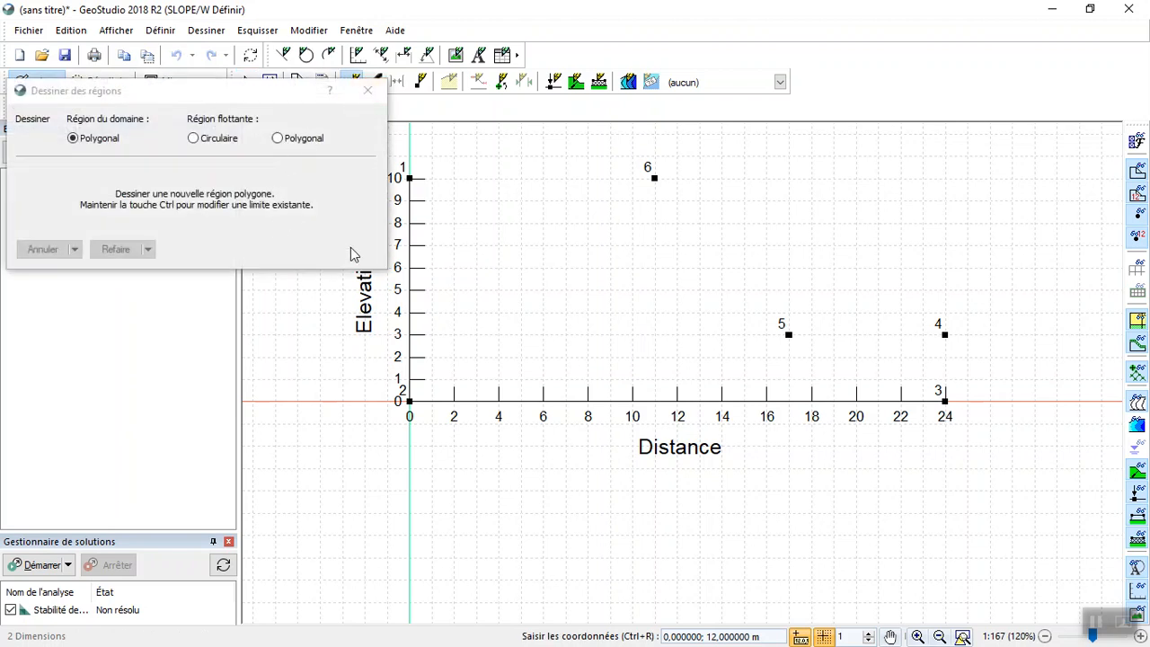
pyautogui.click(409, 178)
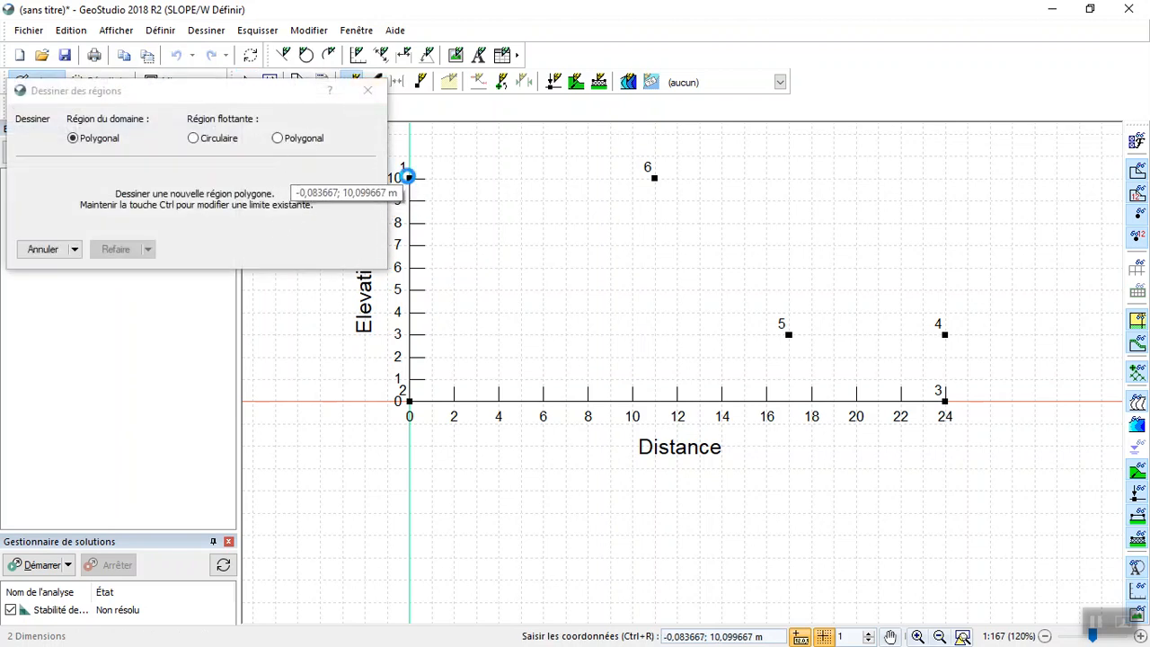
pyautogui.click(411, 403)
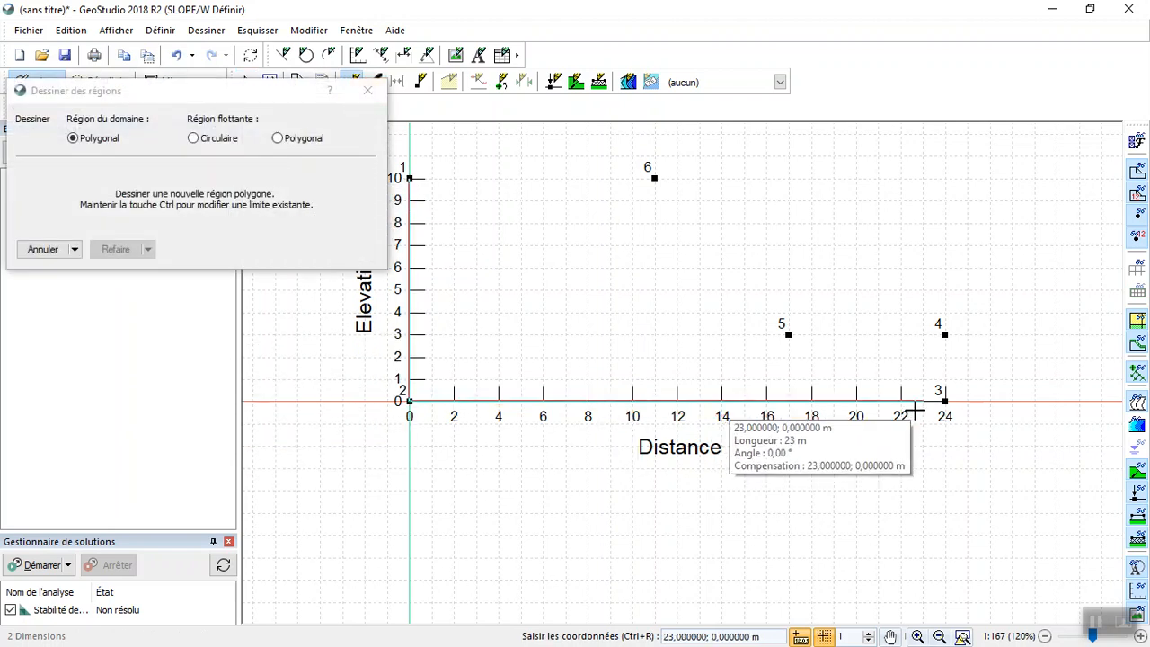
pyautogui.click(946, 402)
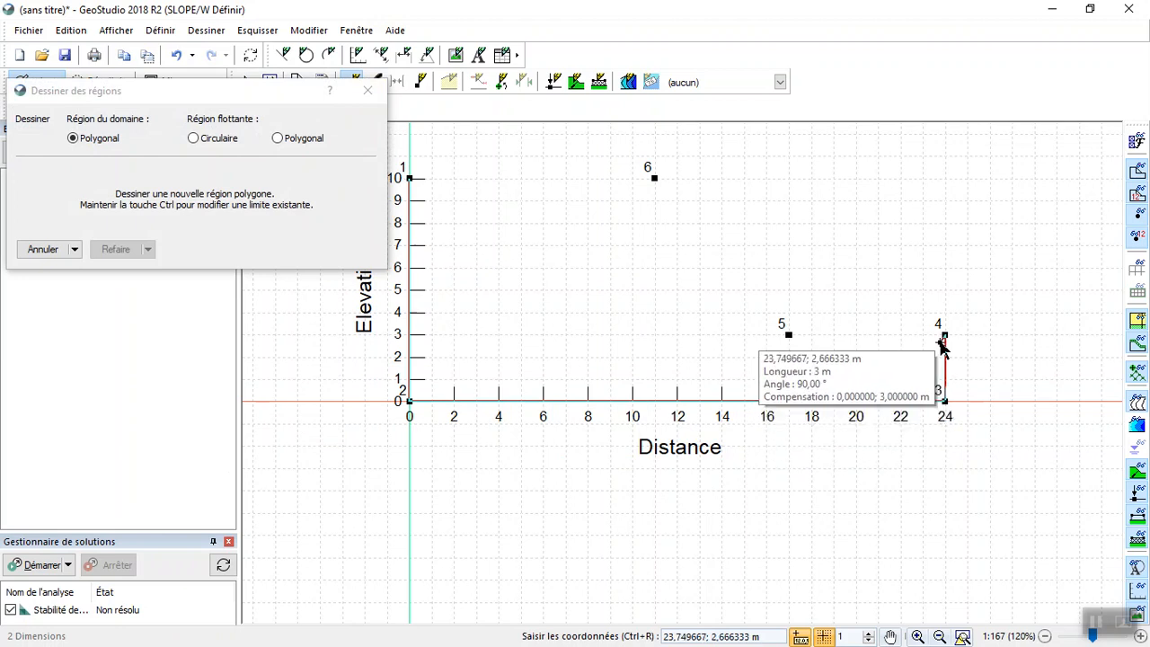
pyautogui.click(944, 334)
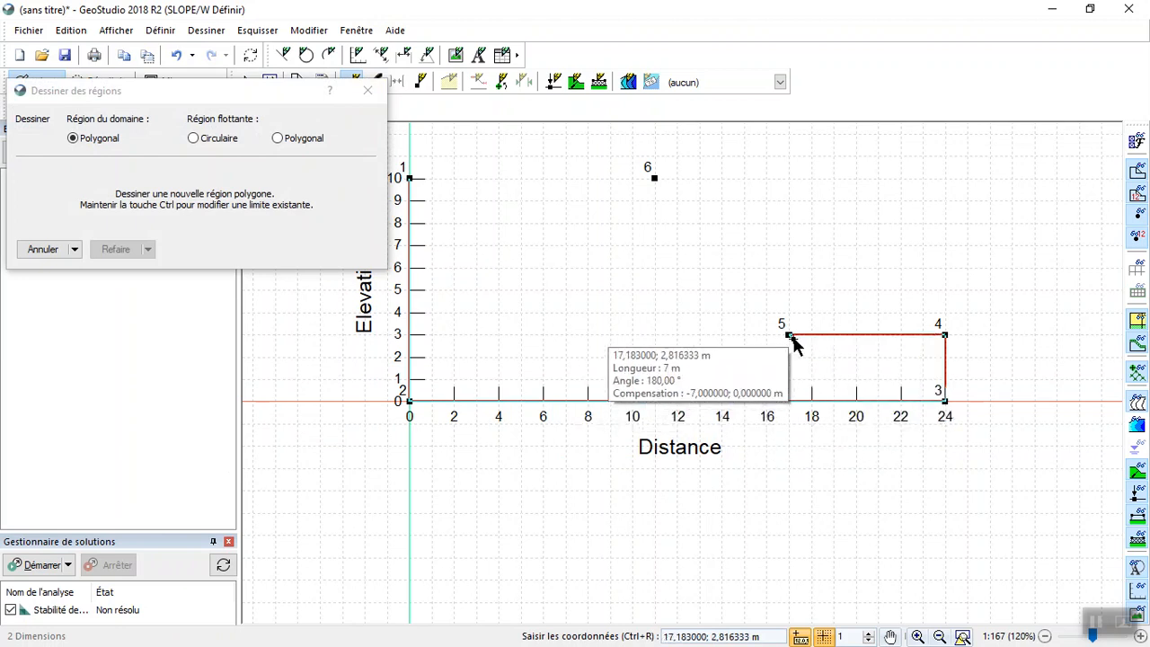
pyautogui.click(790, 335)
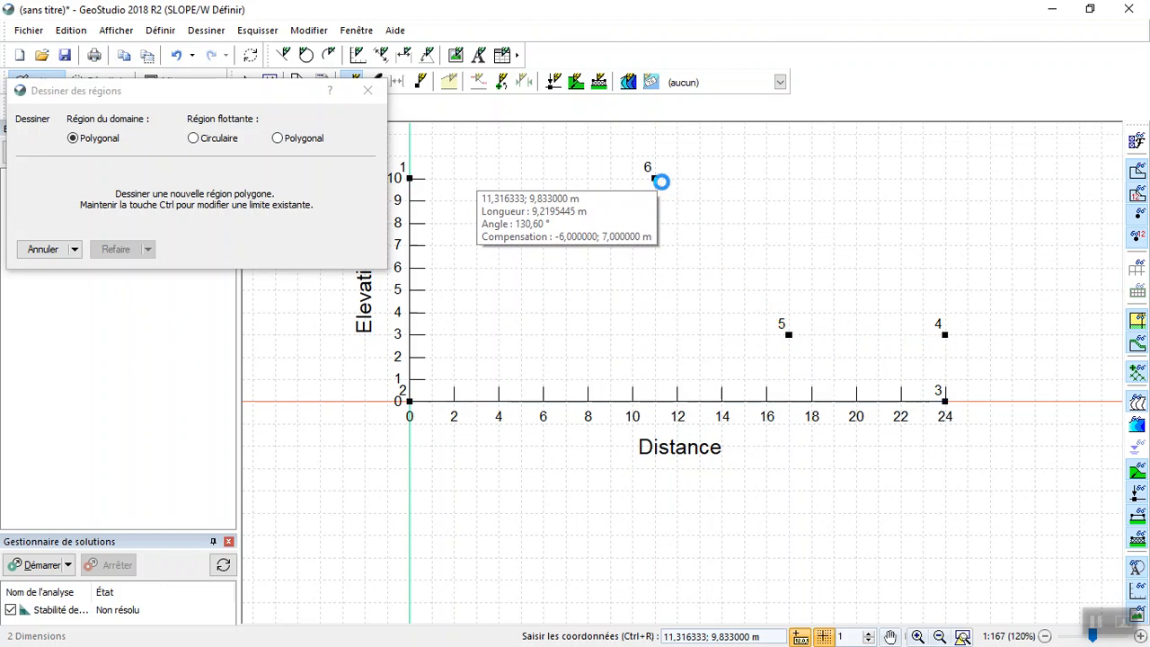
pyautogui.click(659, 181)
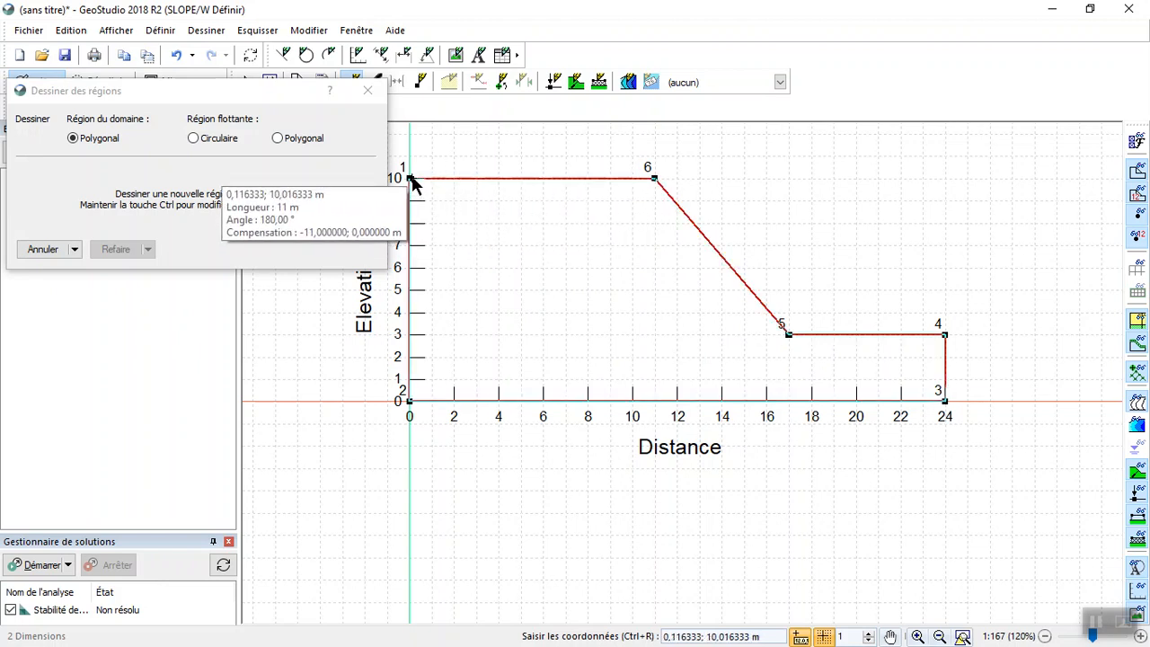
pyautogui.click(410, 179)
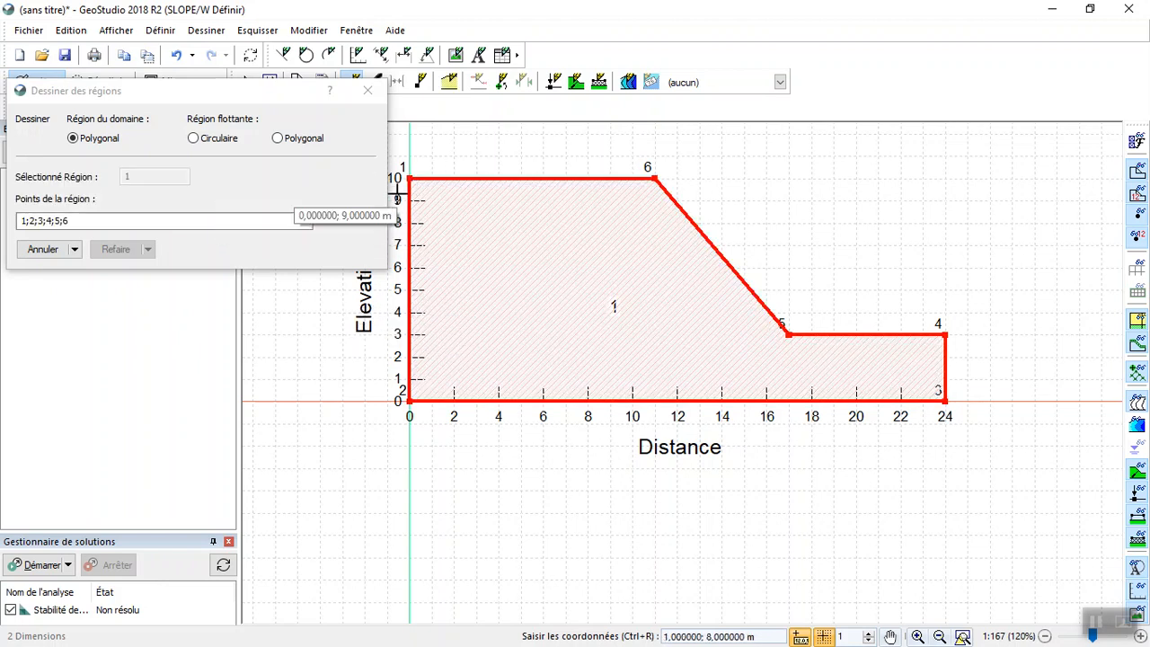
pyautogui.click(371, 90)
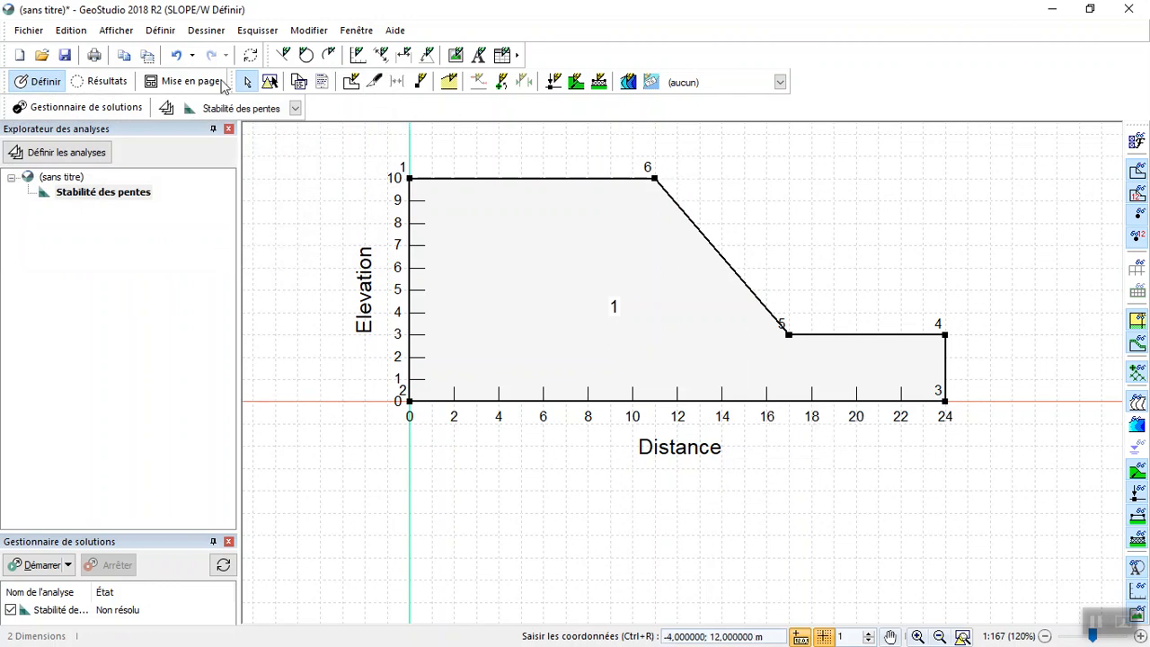
# Step: Add a new material to the project and set its material model to Mohr-Coulomb
pyautogui.click(162, 32)
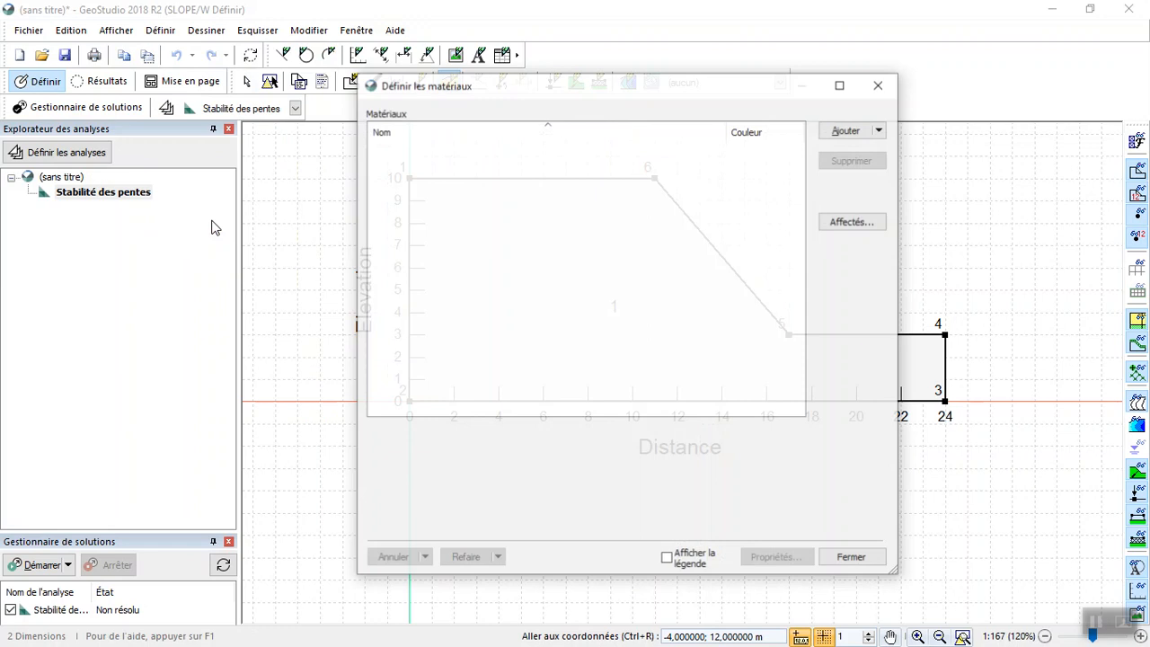
pyautogui.click(194, 221)
pyautogui.click(846, 130)
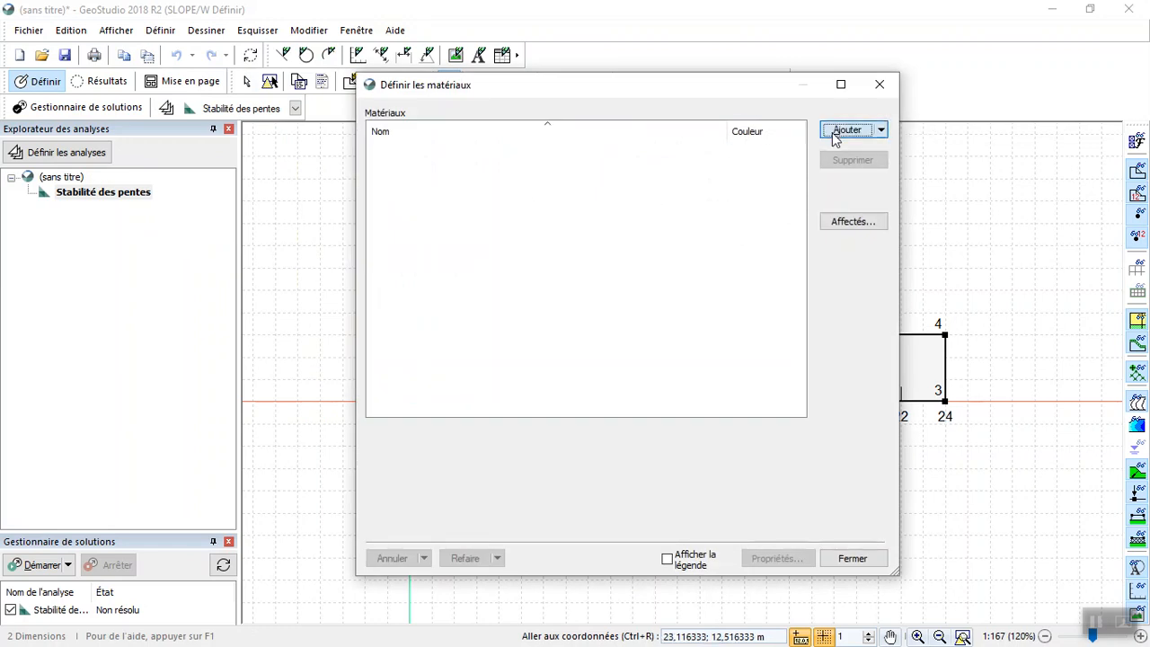
pyautogui.click(513, 444)
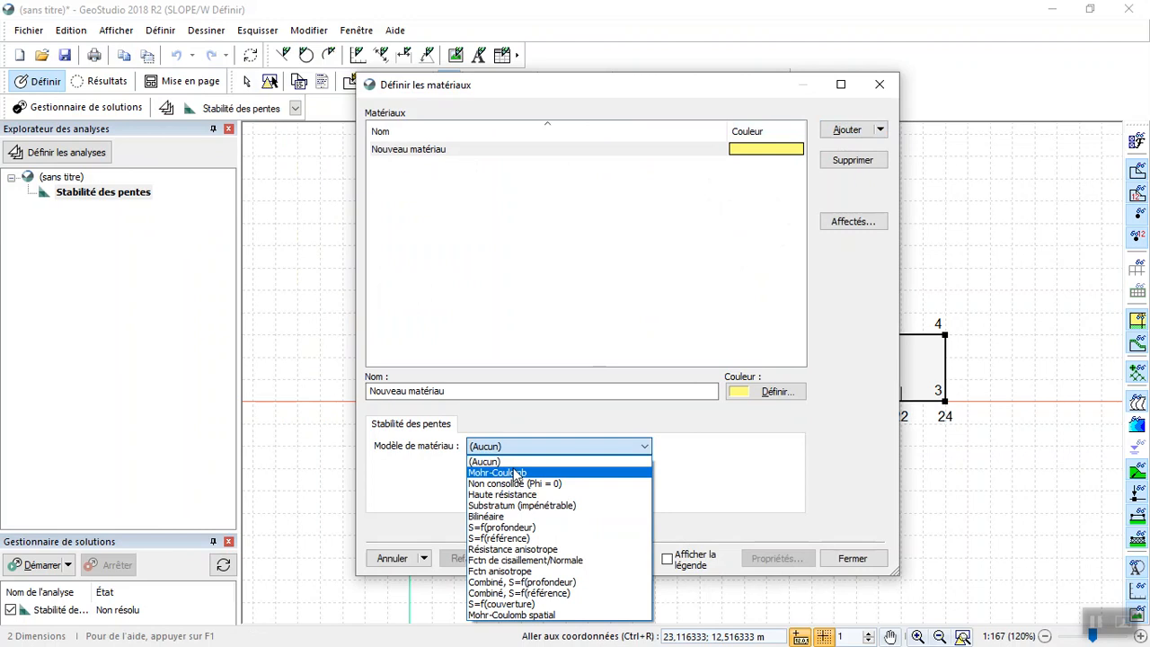
pyautogui.click(516, 473)
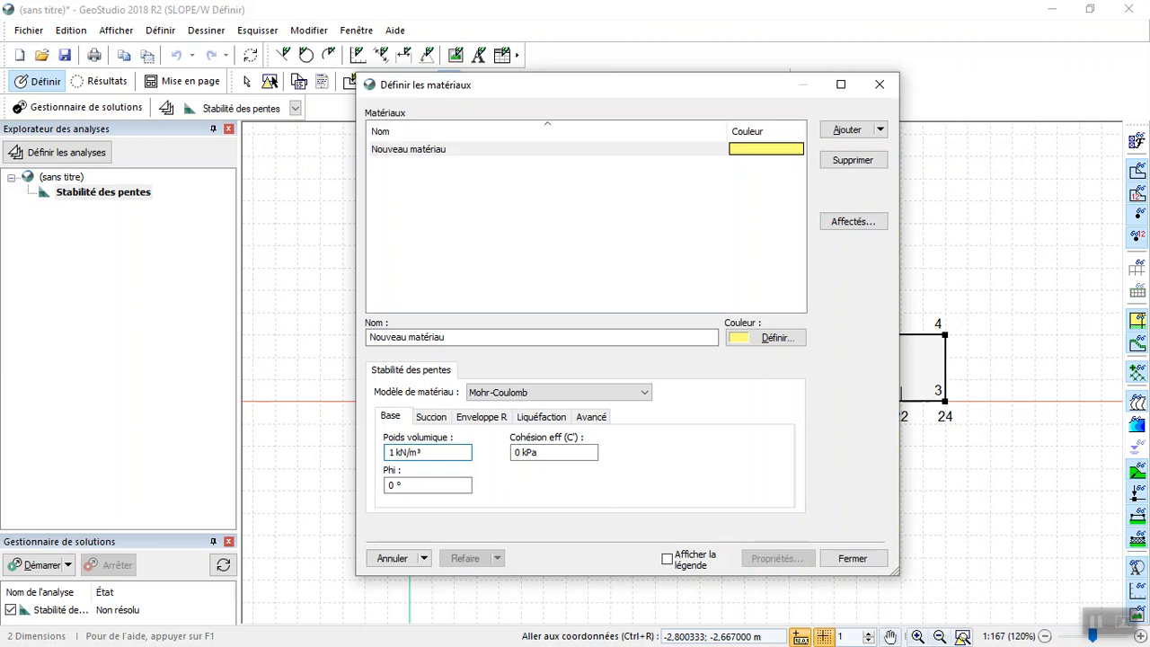
# Step: Enter a unit weight of 18 kN/m³, an effective cohesion of 5 kPa and a phi of 30° for the new material
pyautogui.click(522, 455)
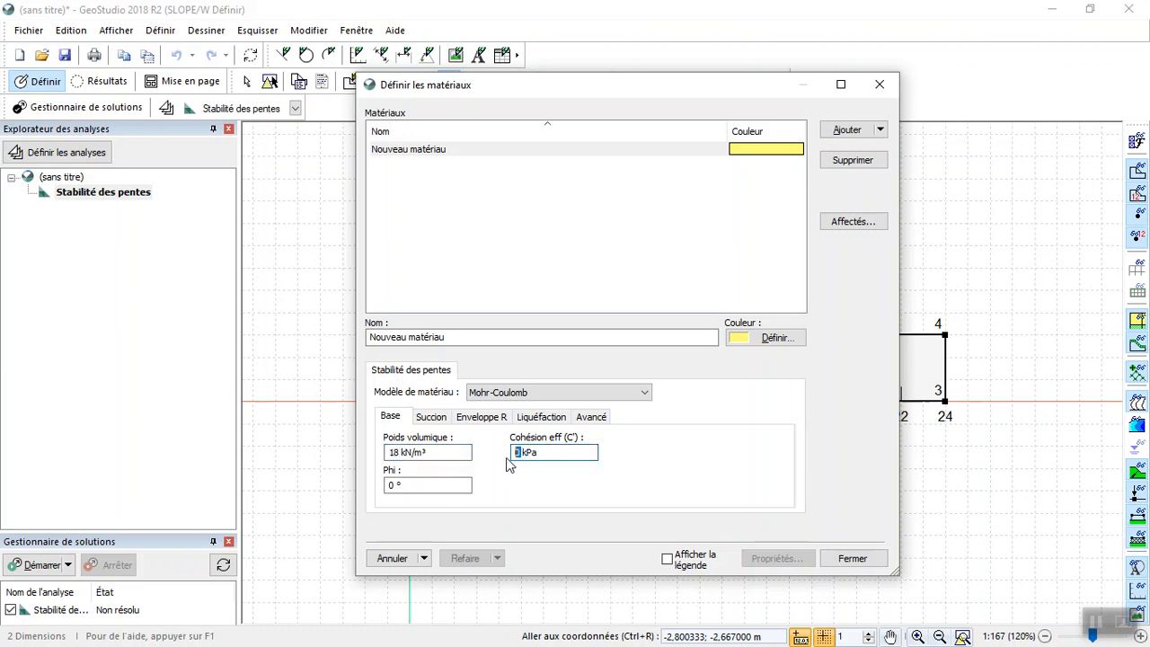
pyautogui.click(390, 490)
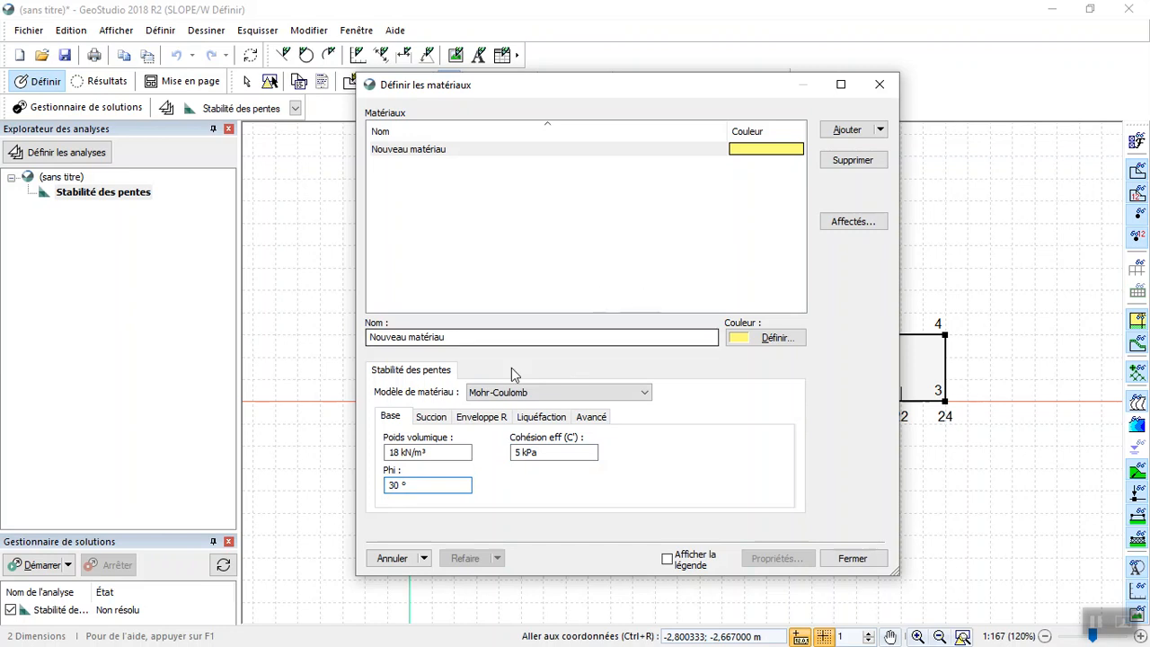
pyautogui.click(431, 417)
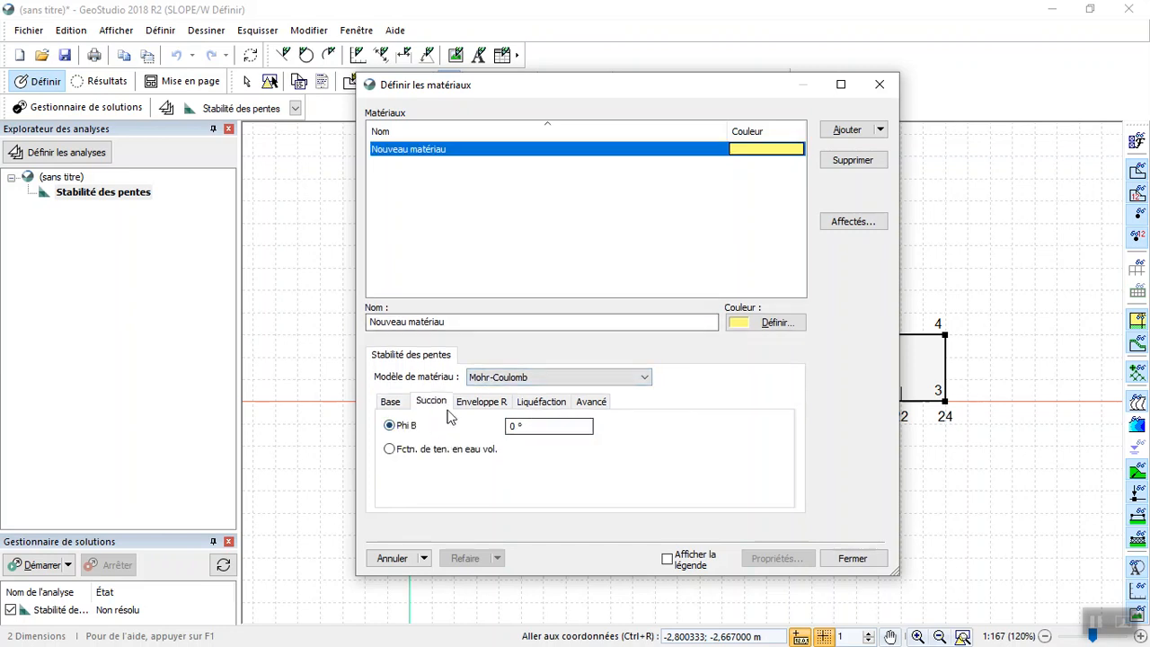
pyautogui.click(388, 402)
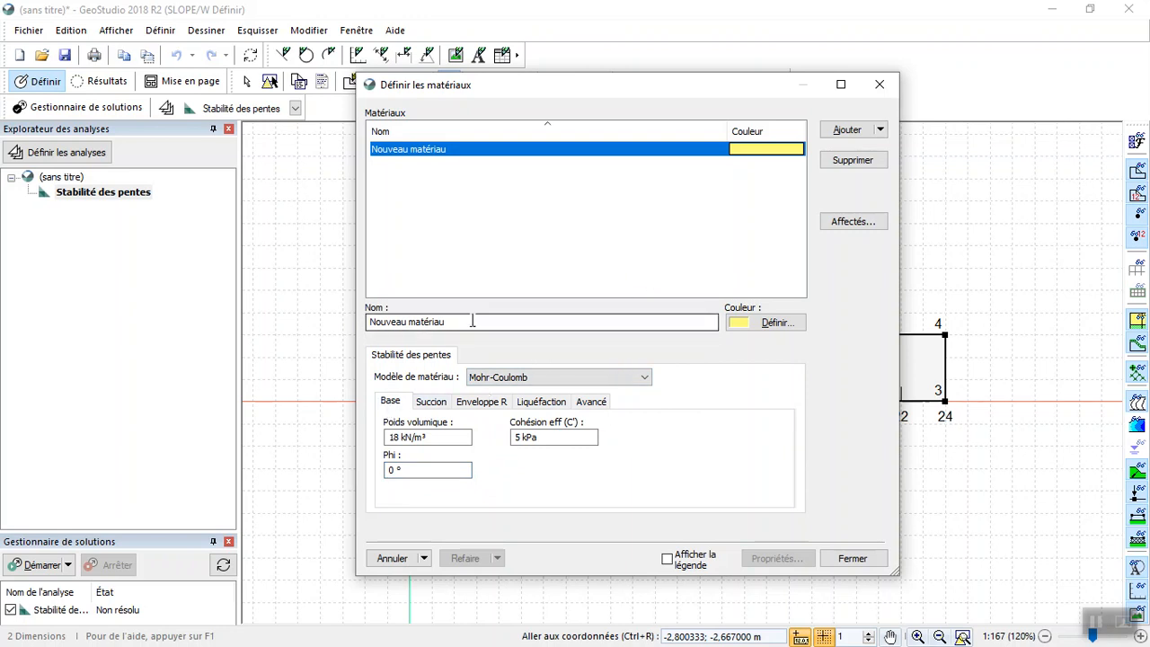
# Step: Rename the new material as Argile and close the material definitions
pyautogui.click(392, 324)
pyautogui.write('Argile')
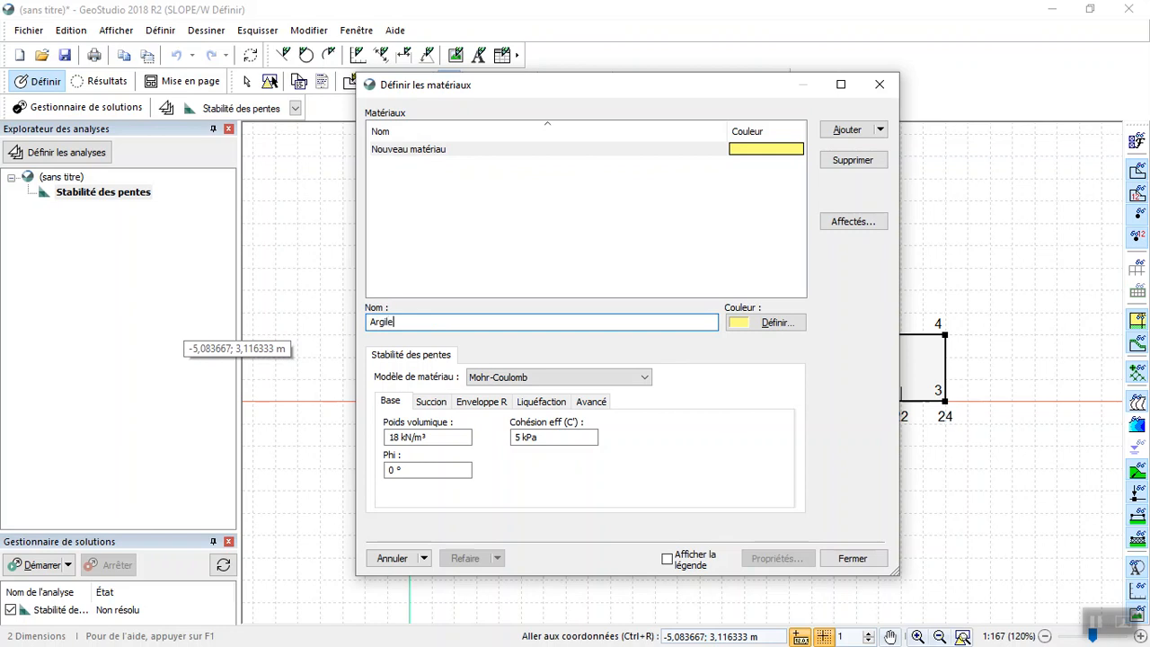
pyautogui.click(708, 235)
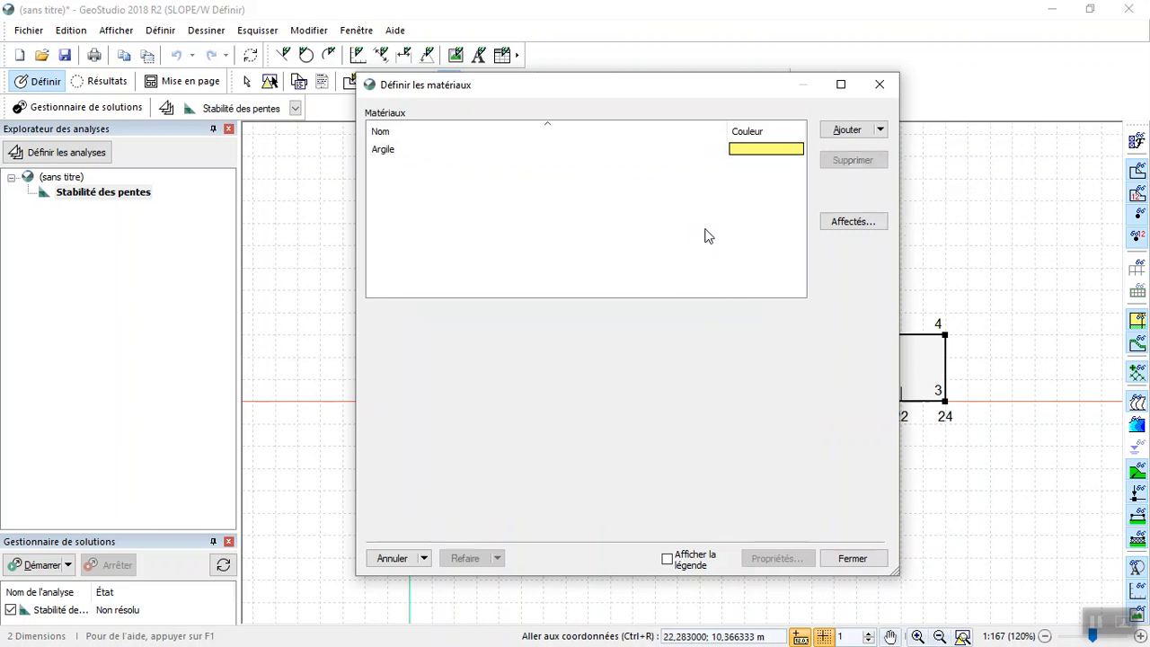
pyautogui.click(880, 84)
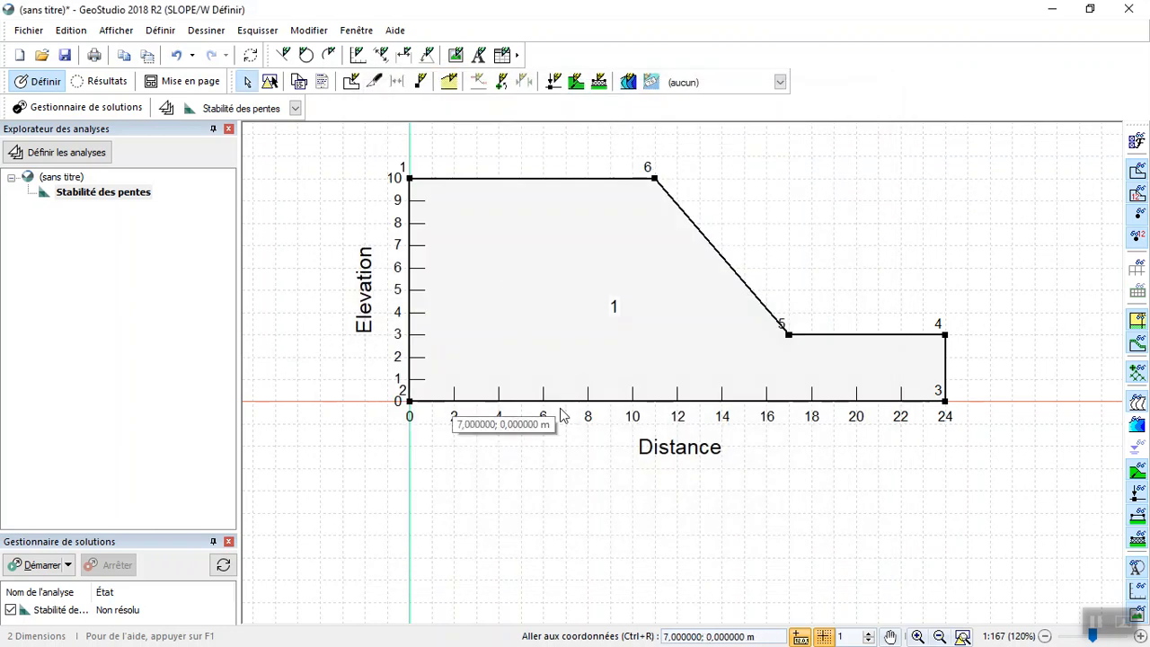
# Step: Assign the Argile material to region 1 of the slope
pyautogui.click(203, 29)
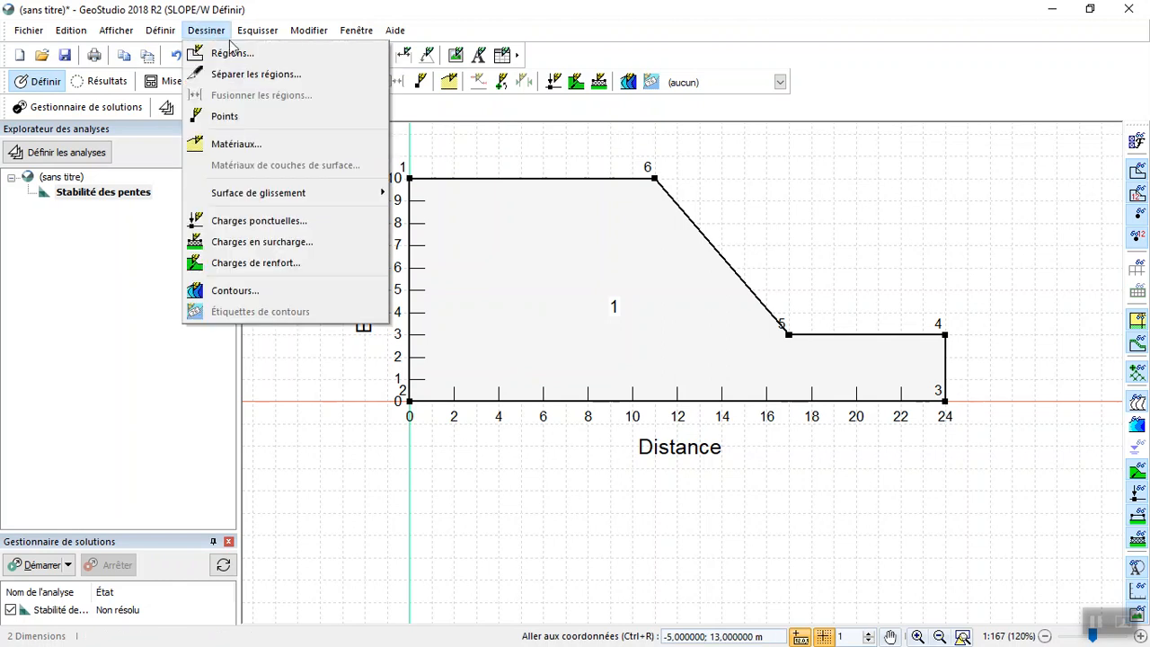
pyautogui.click(272, 146)
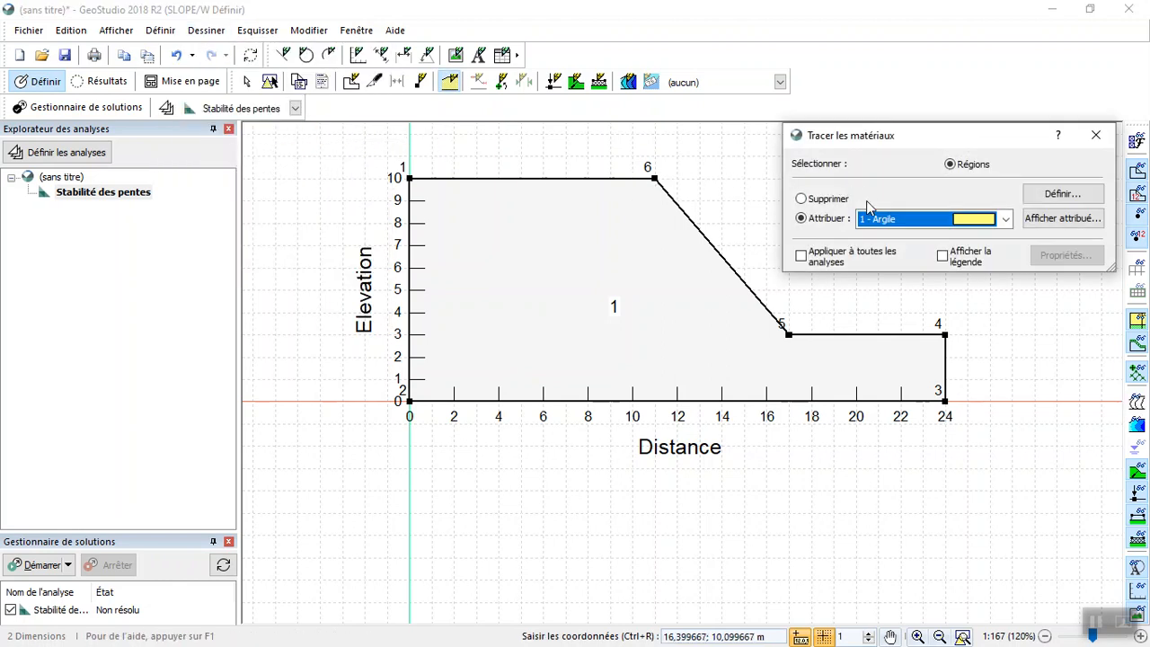
pyautogui.click(607, 290)
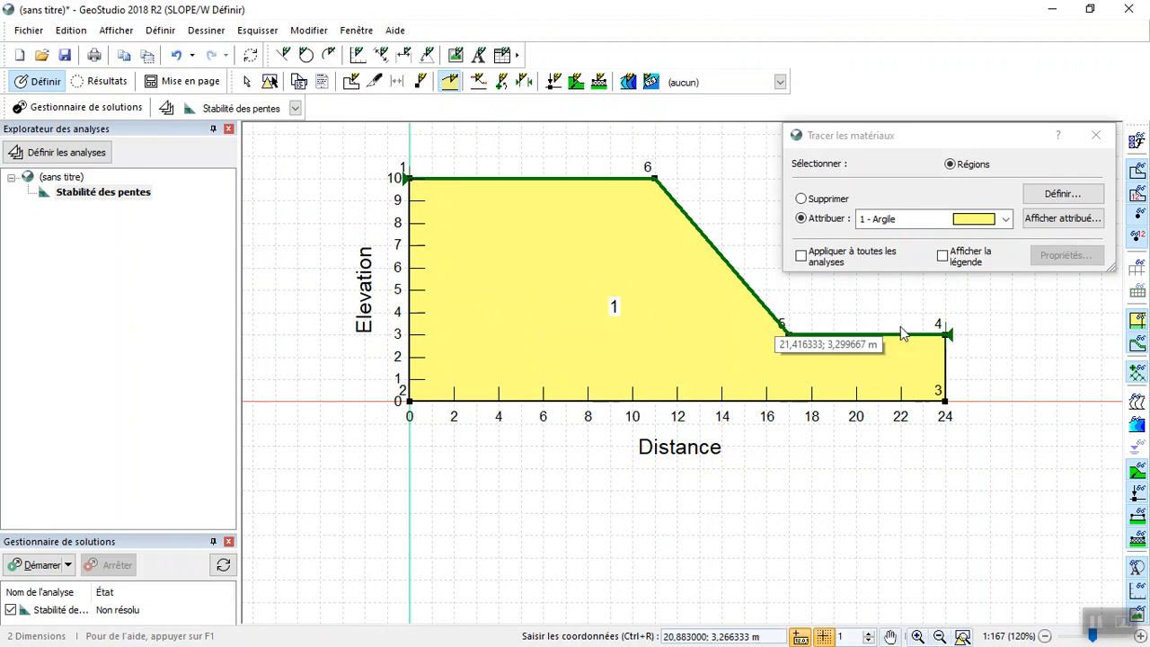
pyautogui.click(1096, 135)
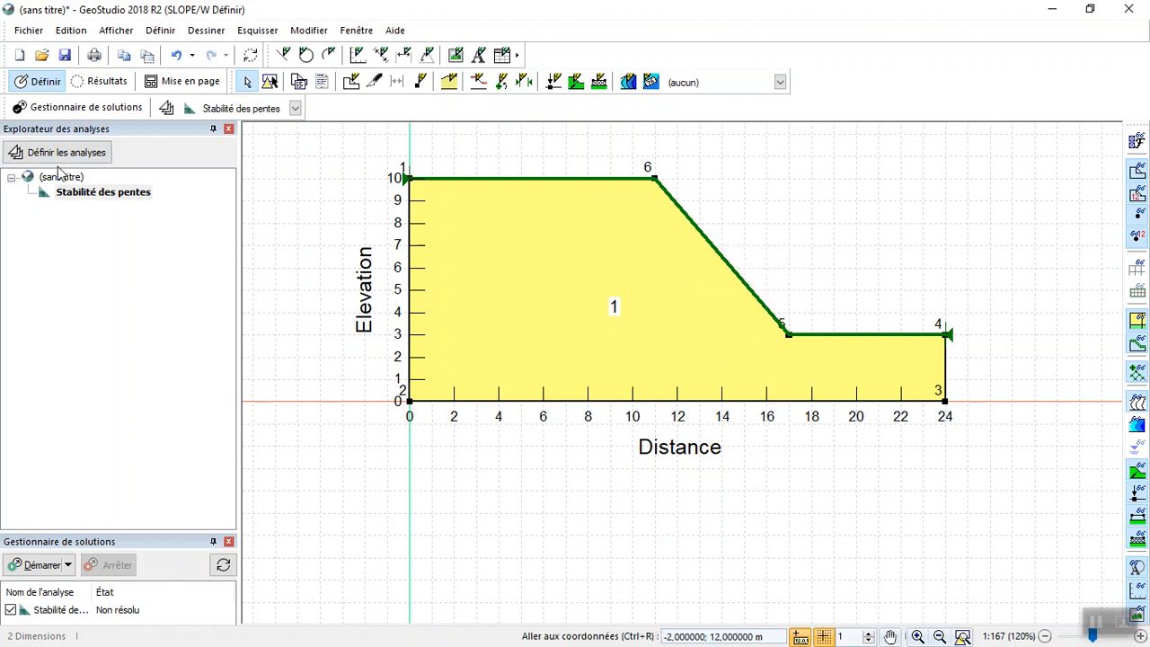
# Step: Try to draw a slip surface entry and exit range along the lower ground surface from x = 17 m to about 20 m
pyautogui.click(481, 80)
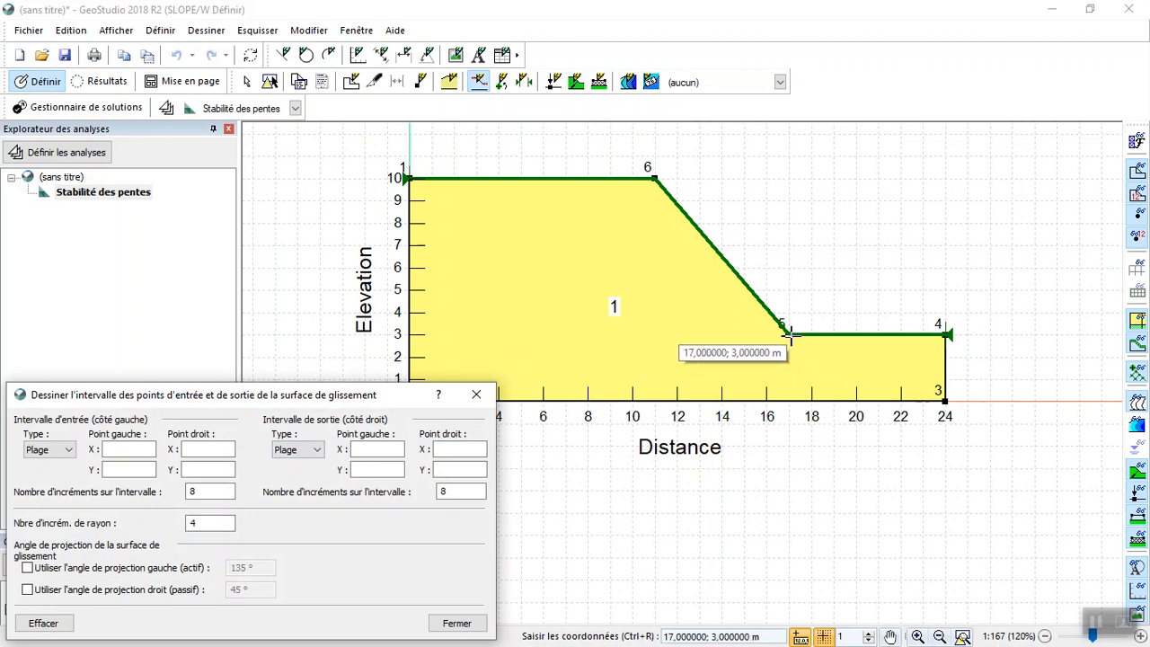
pyautogui.moveTo(791, 335)
pyautogui.mouseDown()
pyautogui.moveTo(805, 350)
pyautogui.moveTo(862, 334)
pyautogui.mouseUp()
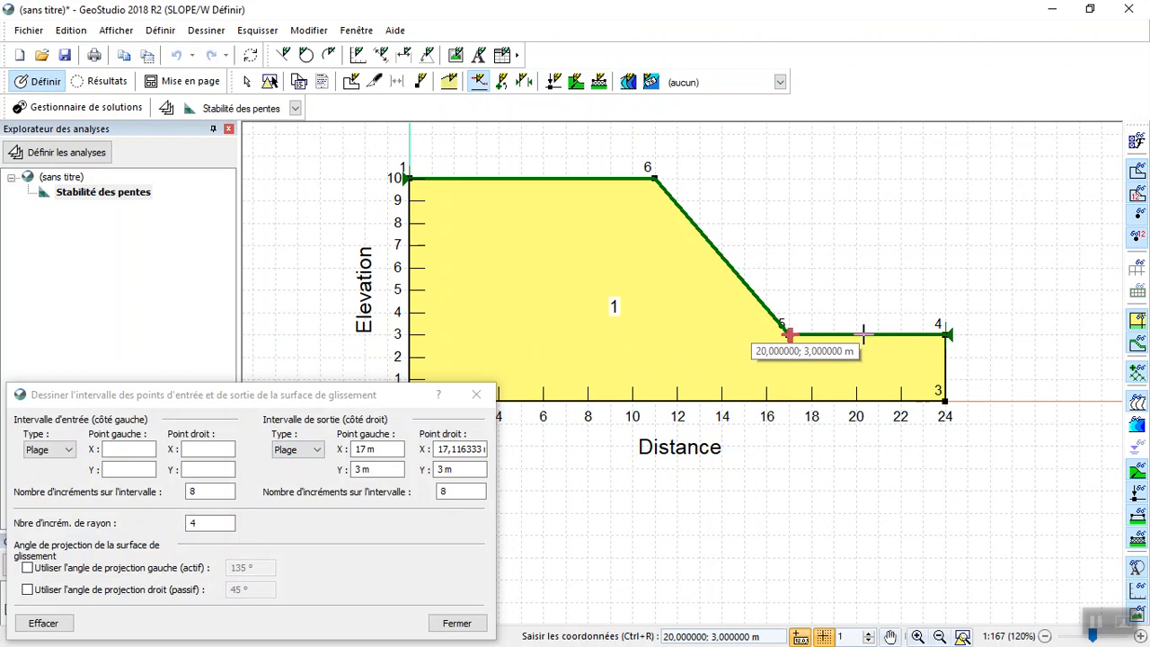
pyautogui.click(863, 334)
pyautogui.moveTo(793, 335); pyautogui.dragTo(863, 335)
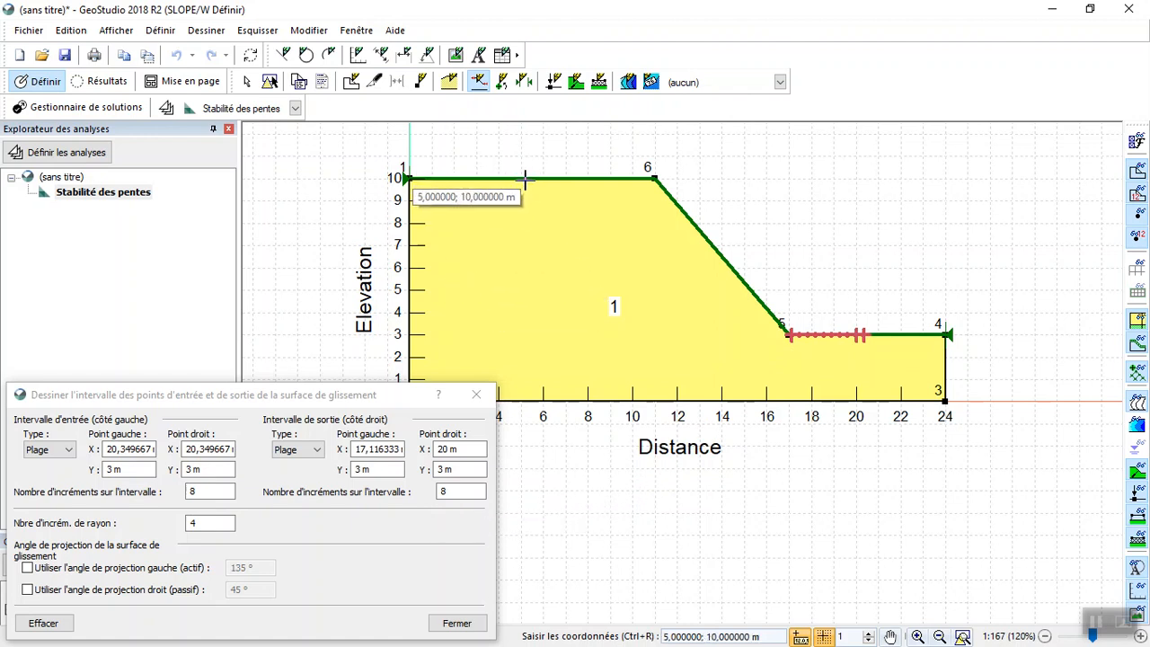
# Step: Draw a slip surface range along the slope's crest from about x = 5.083 m to x = 11 m
pyautogui.moveTo(522, 178); pyautogui.dragTo(647, 179)
pyautogui.moveTo(264, 400); pyautogui.dragTo(366, 238)
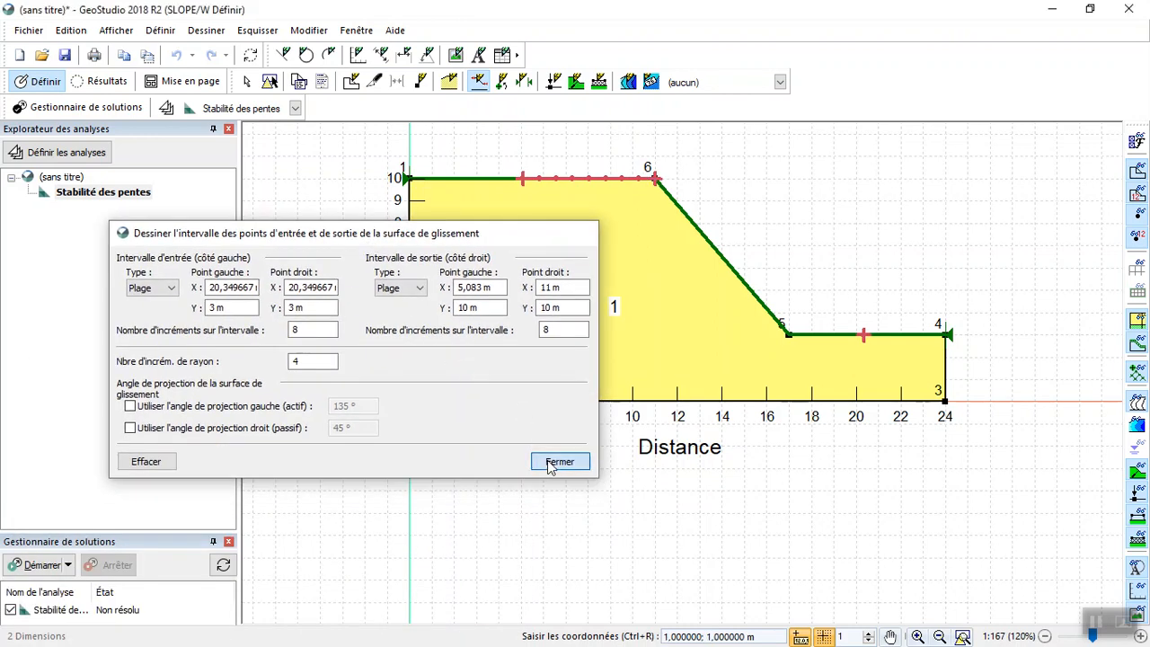
pyautogui.click(557, 461)
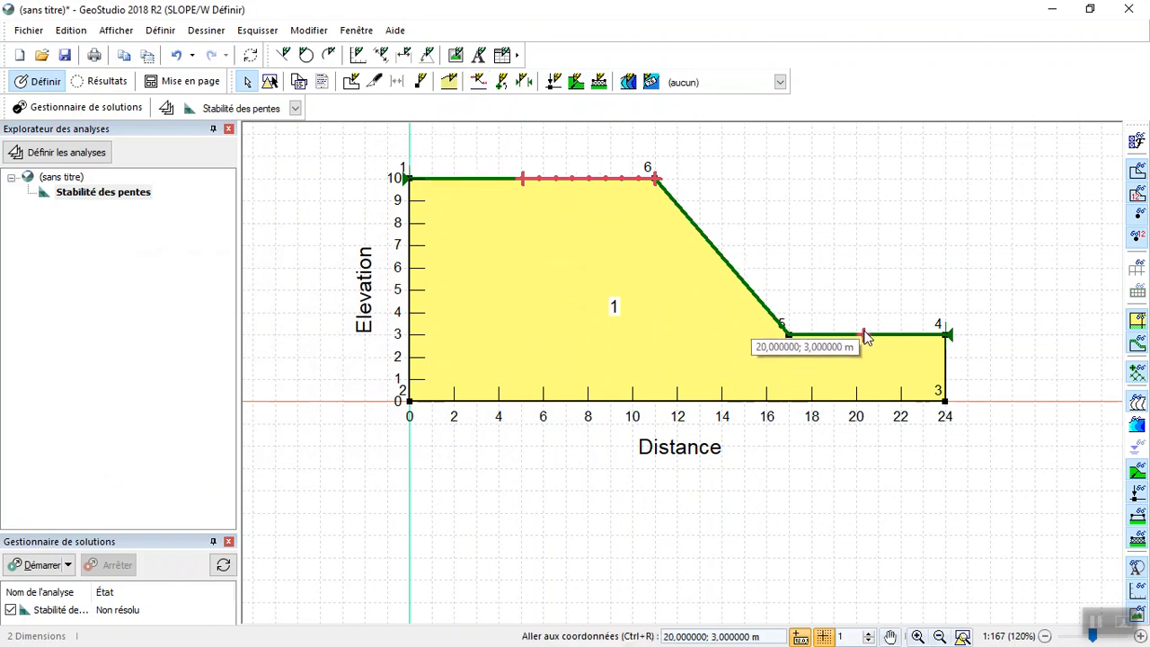
# Step: Extend the slip surface range on the lower ground surface so it runs from x = 17 m to about 20.35 m
pyautogui.click(478, 86)
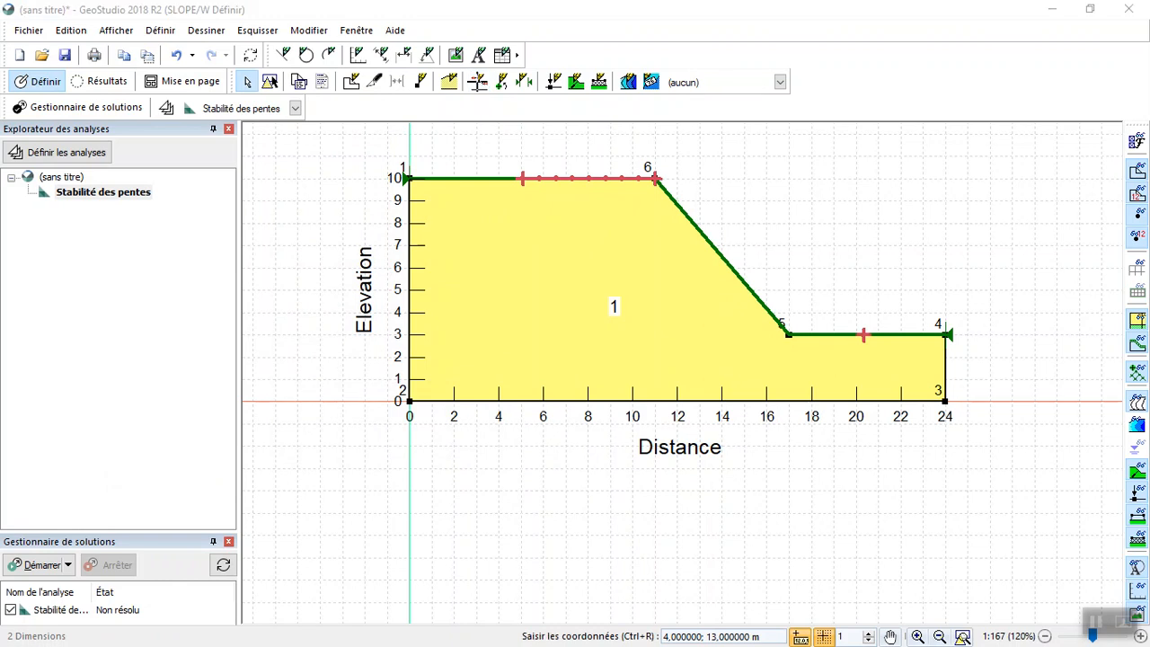
pyautogui.moveTo(862, 334); pyautogui.dragTo(788, 335)
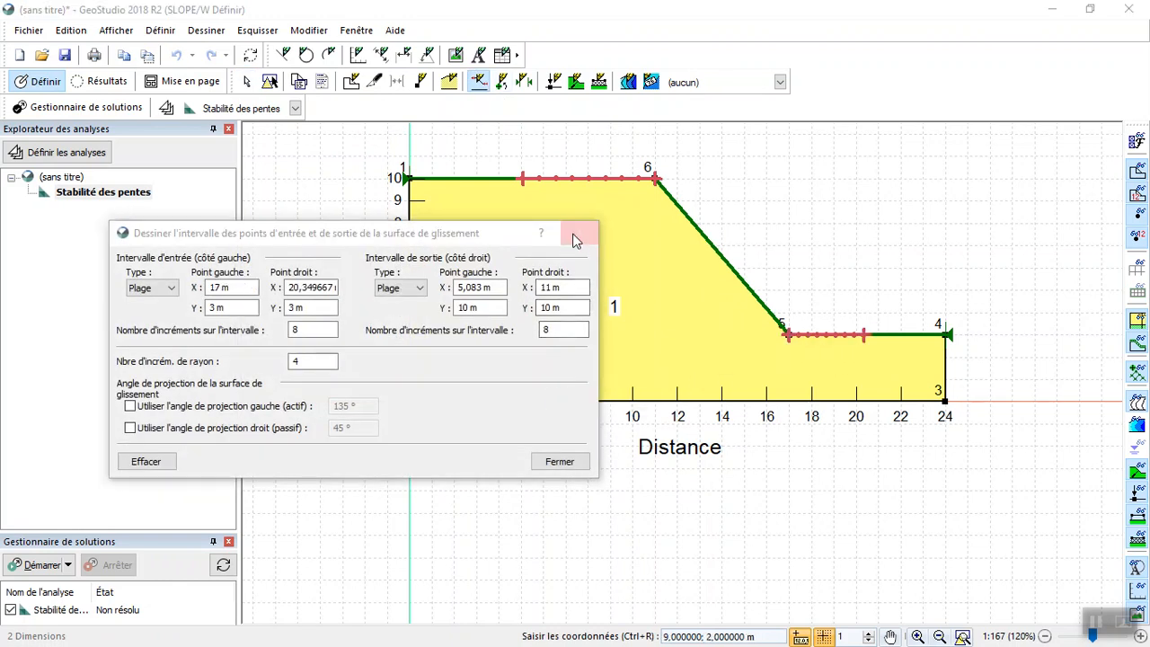
pyautogui.click(579, 233)
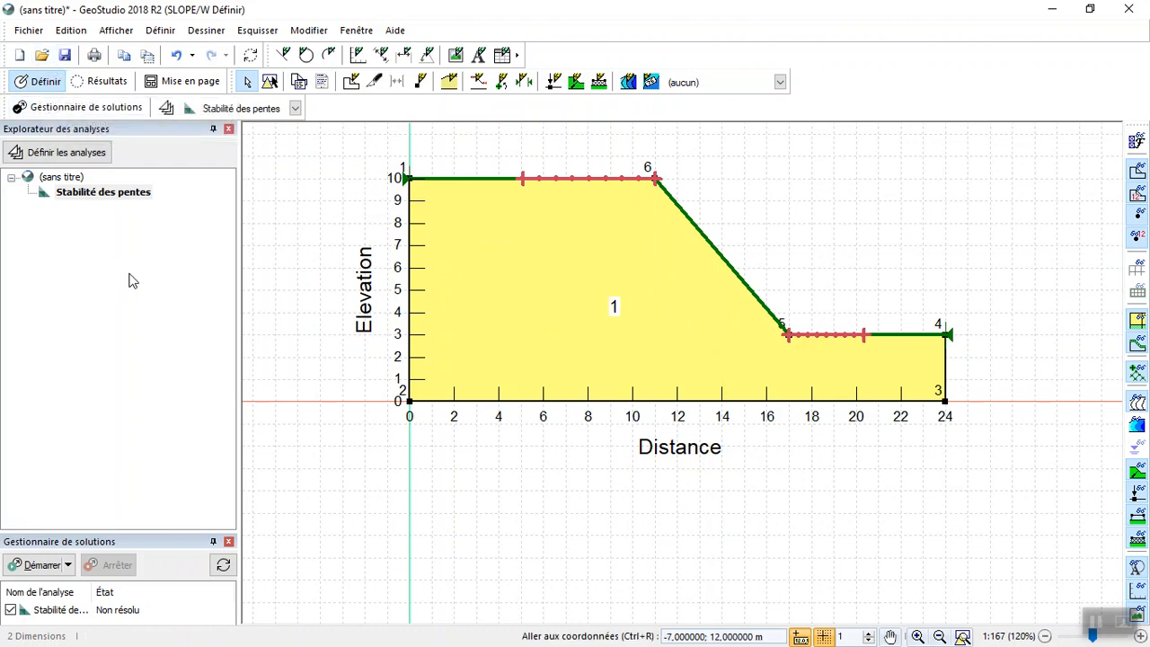
# Step: Solve the Bishop stability analysis, saving the project as bishop slope, and view the critical slip surface with its safety factor
pyautogui.click(34, 570)
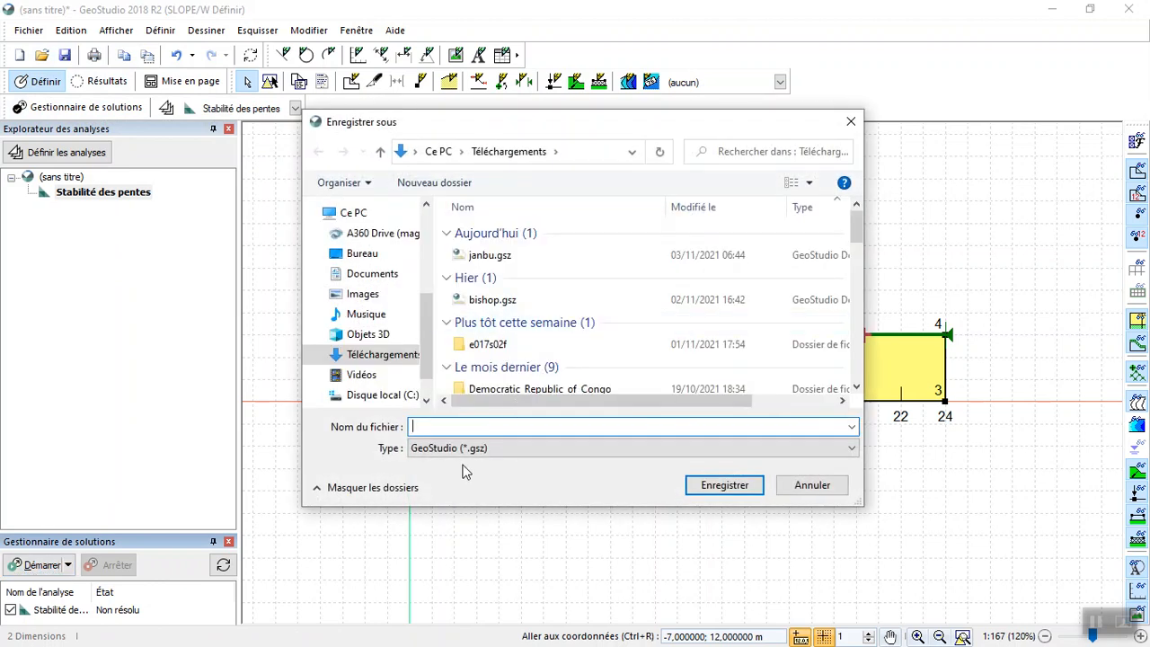
pyautogui.write('b')
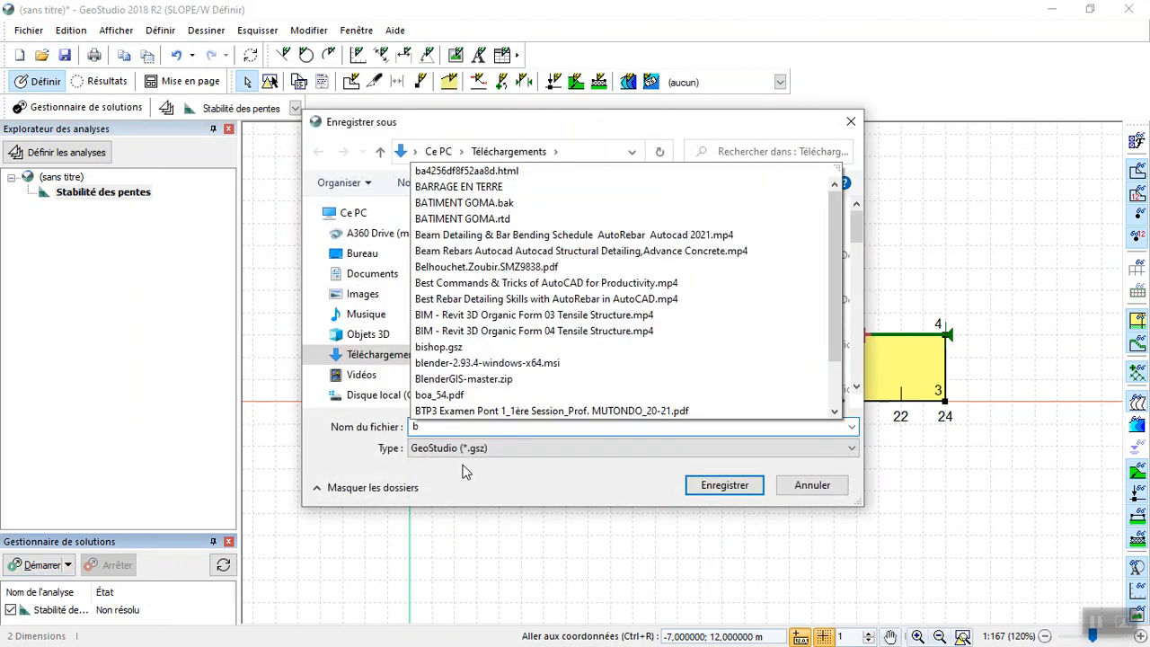
pyautogui.write('ish')
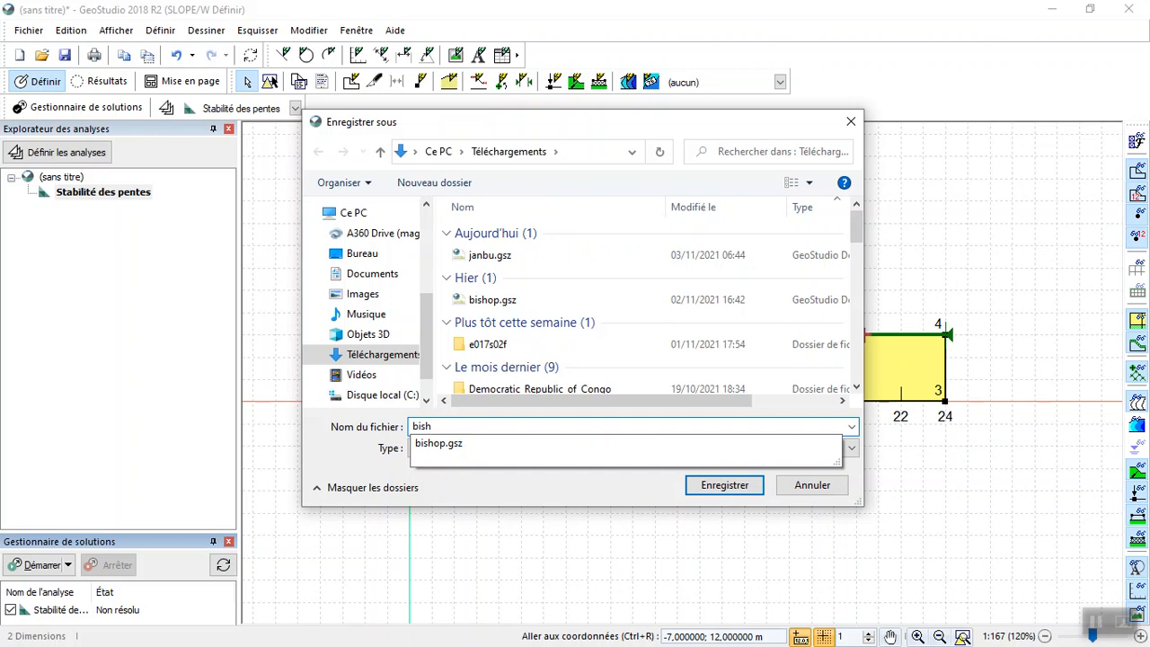
pyautogui.write('op slope')
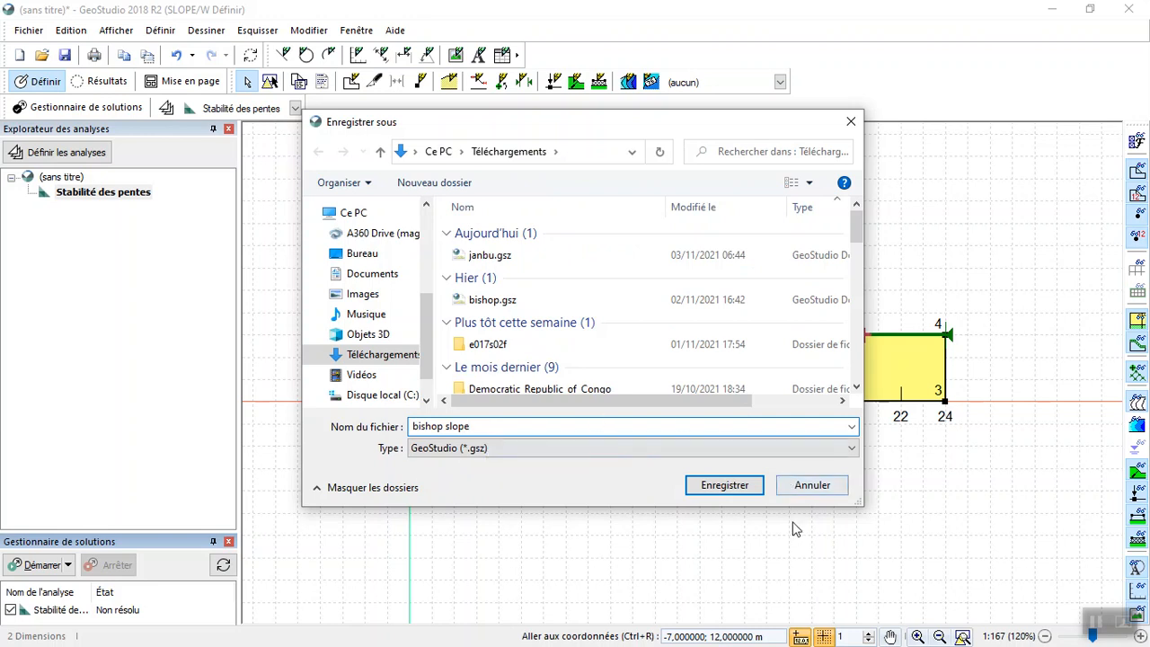
pyautogui.click(724, 485)
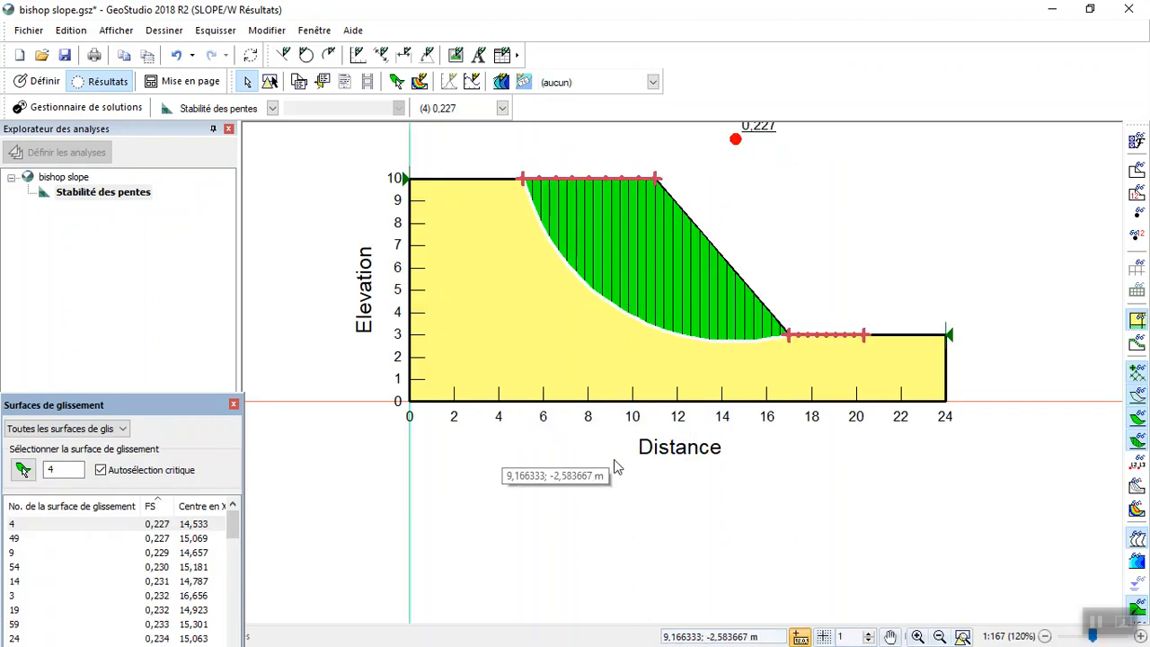
pyautogui.scroll(-1, 609, 503)
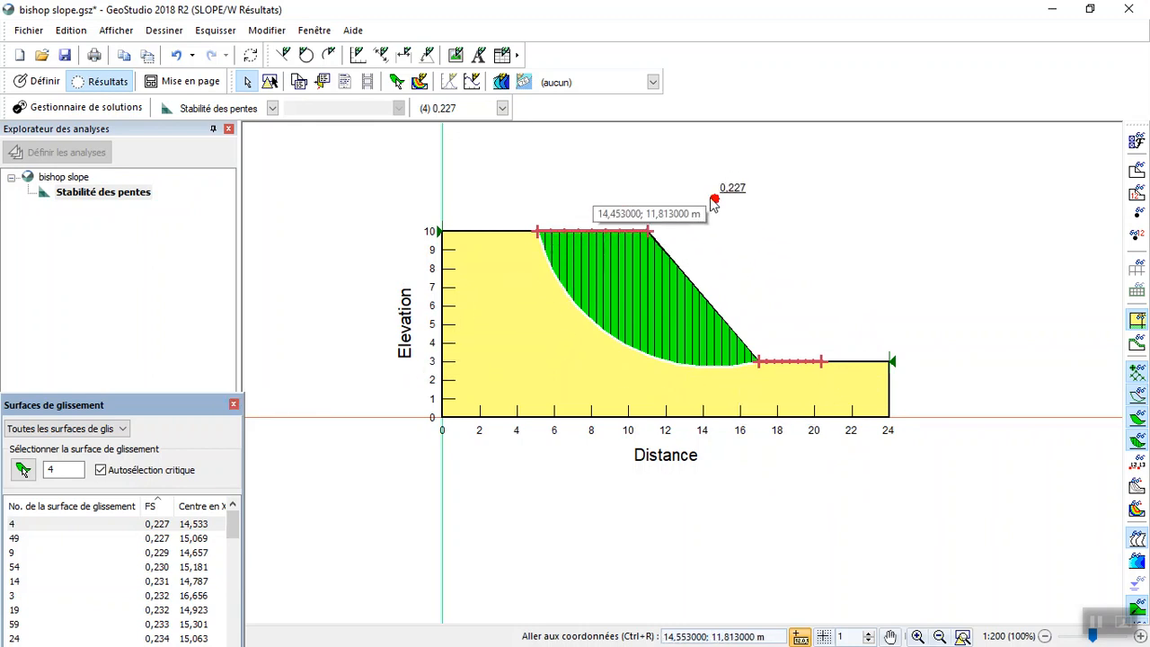
# Step: Change the slope stability analysis type to Janbu and solve it again
pyautogui.click(40, 81)
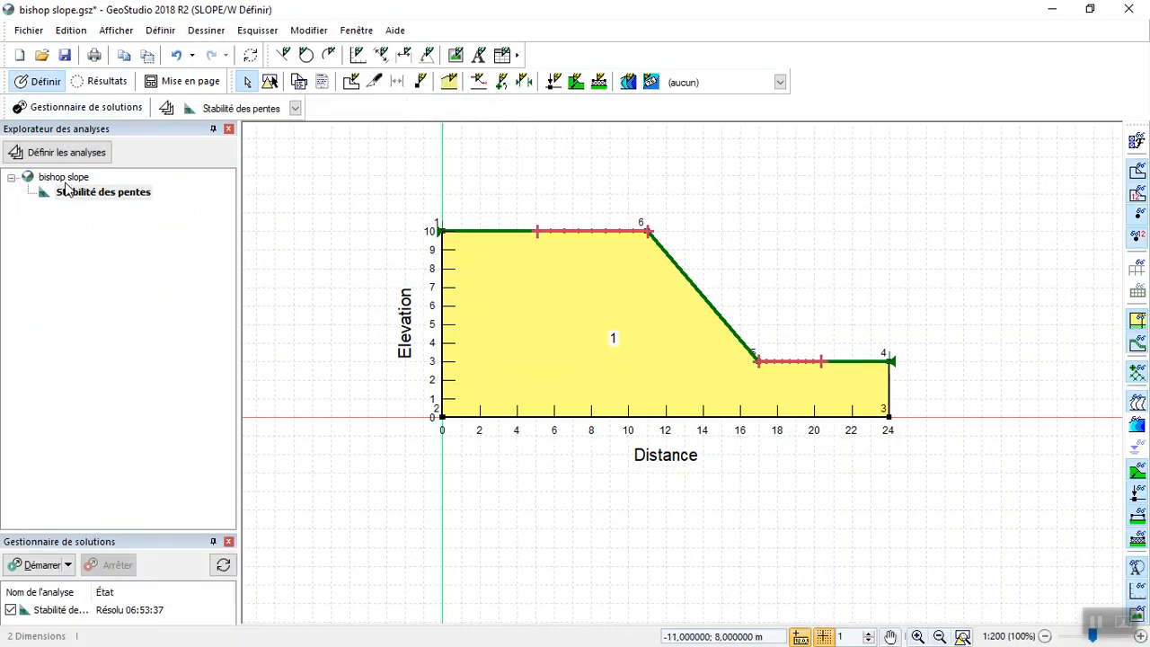
pyautogui.click(58, 154)
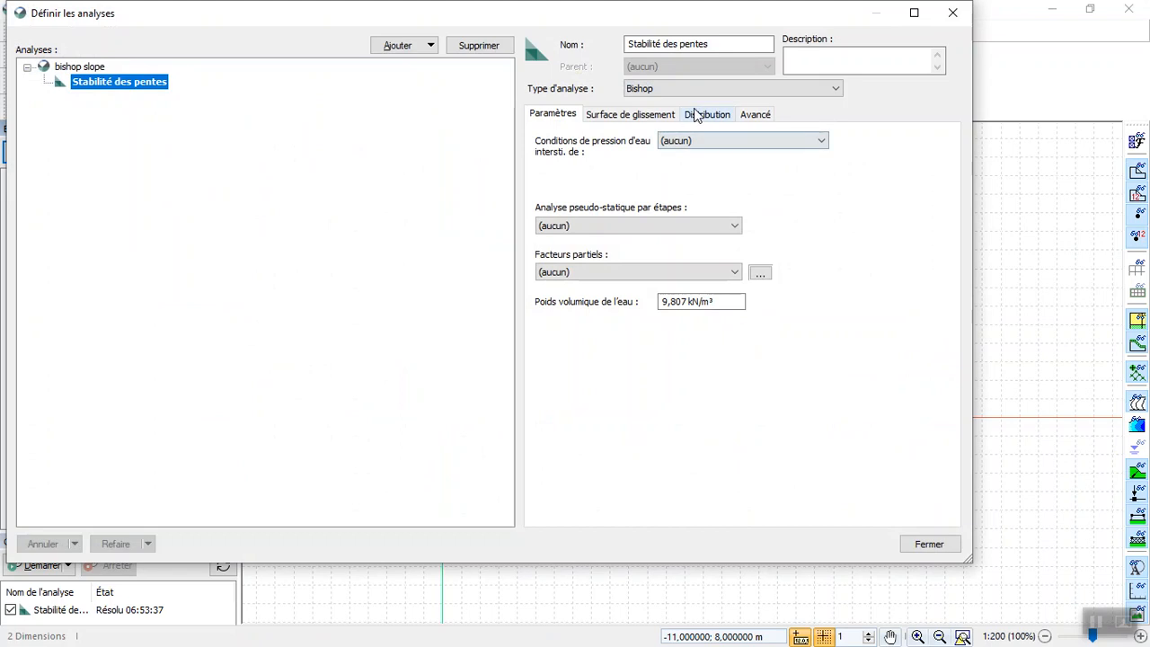
pyautogui.click(718, 90)
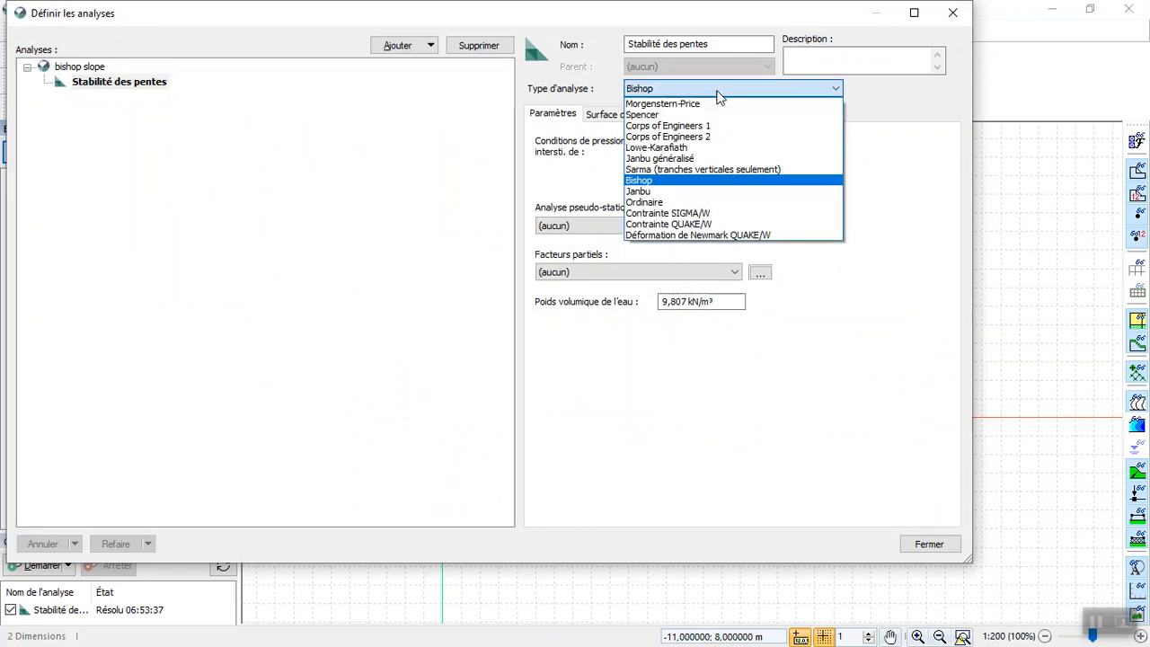
pyautogui.click(681, 192)
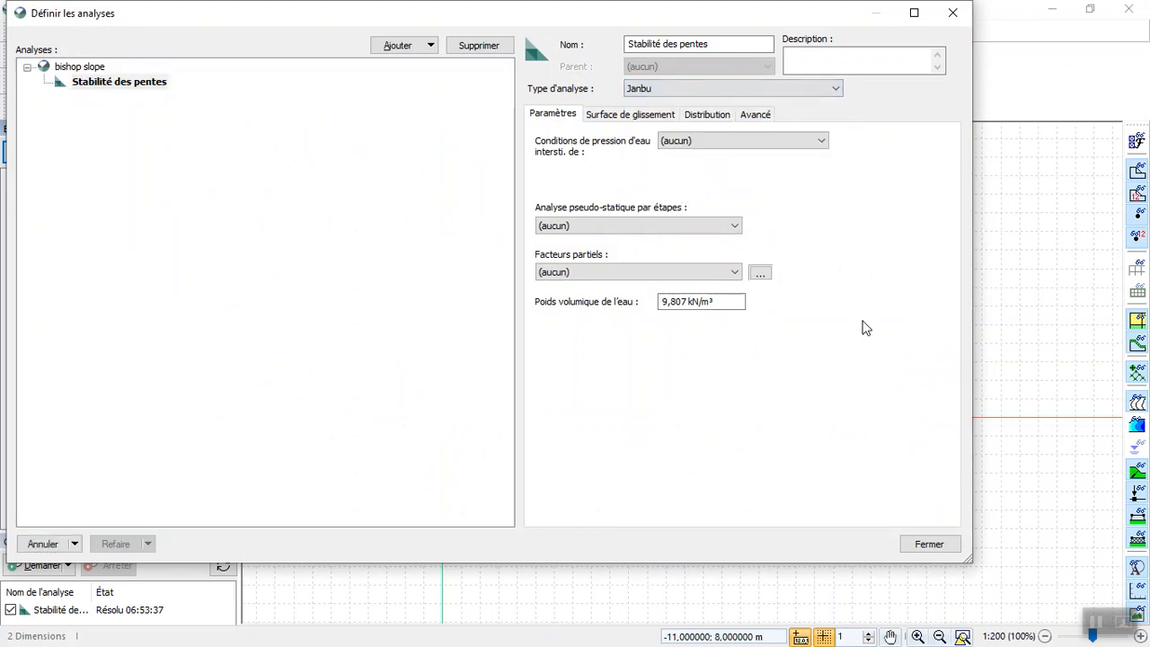
pyautogui.click(929, 543)
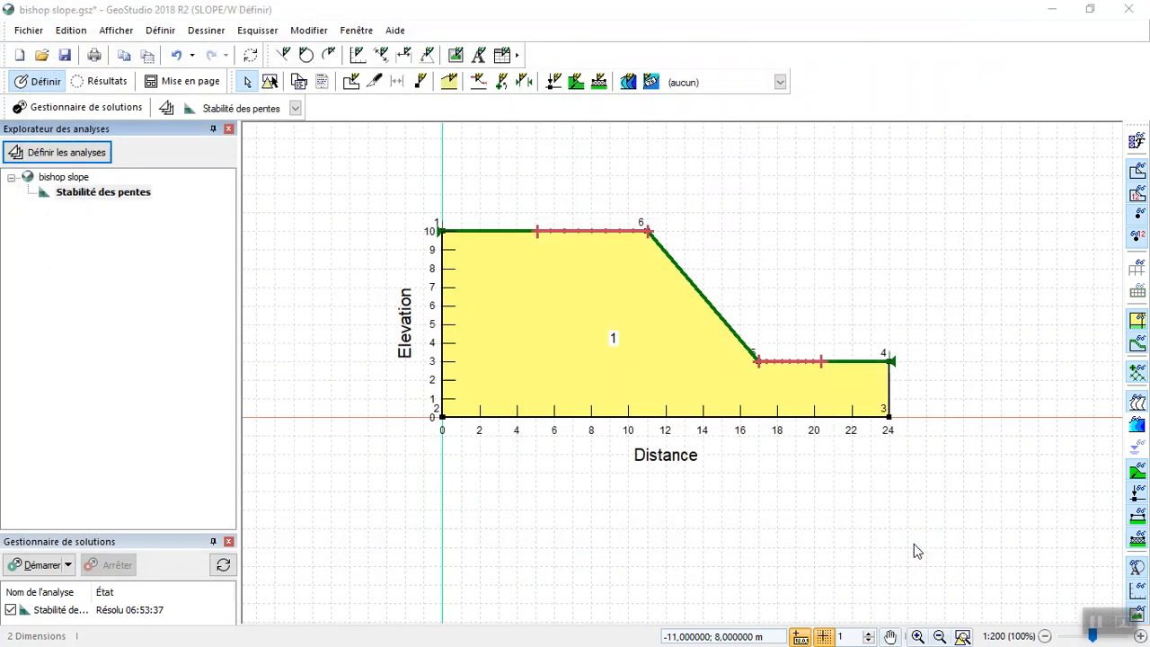
pyautogui.click(32, 568)
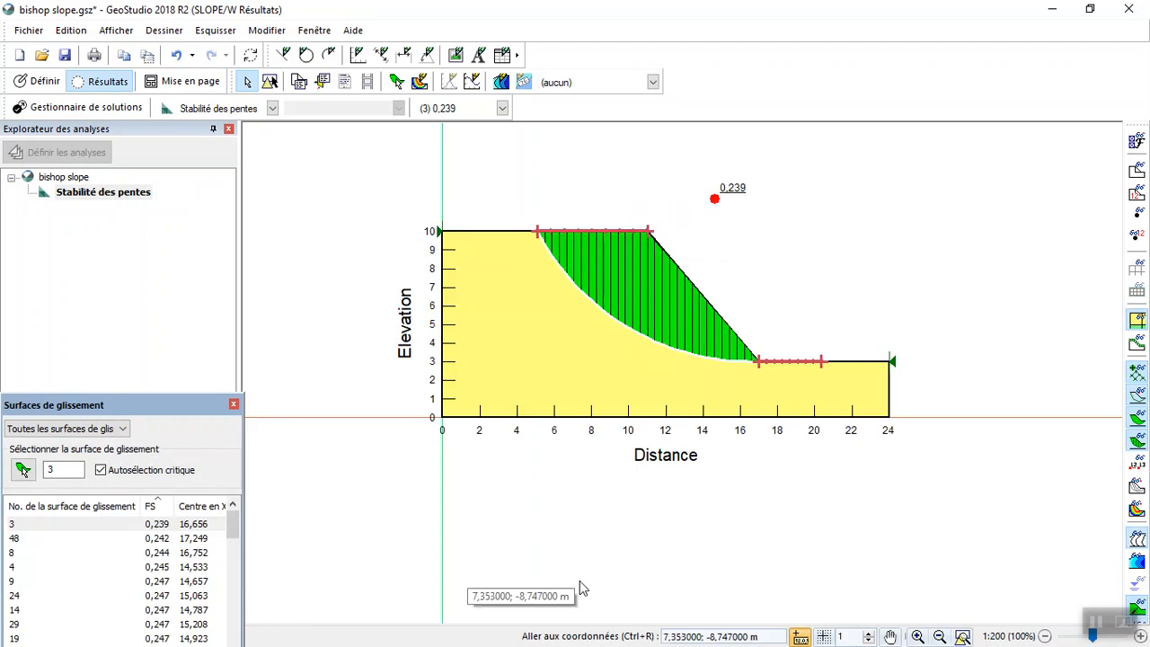
# Step: Change the slope stability analysis type to Morgenstern-Price and solve it again
pyautogui.click(36, 82)
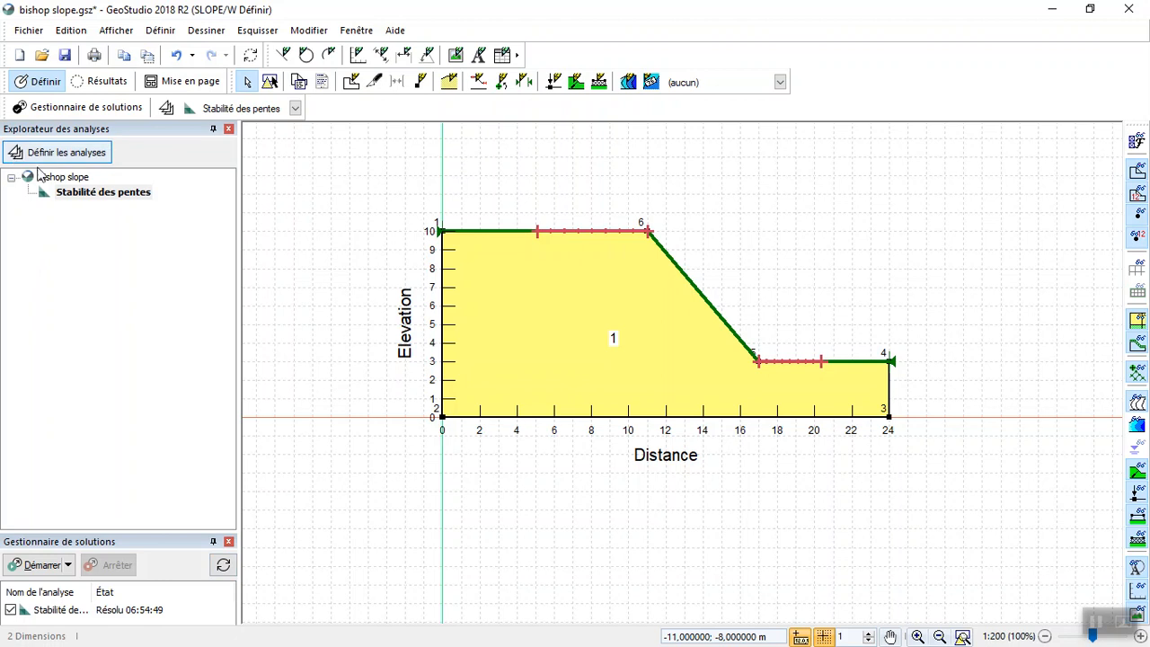
pyautogui.click(41, 147)
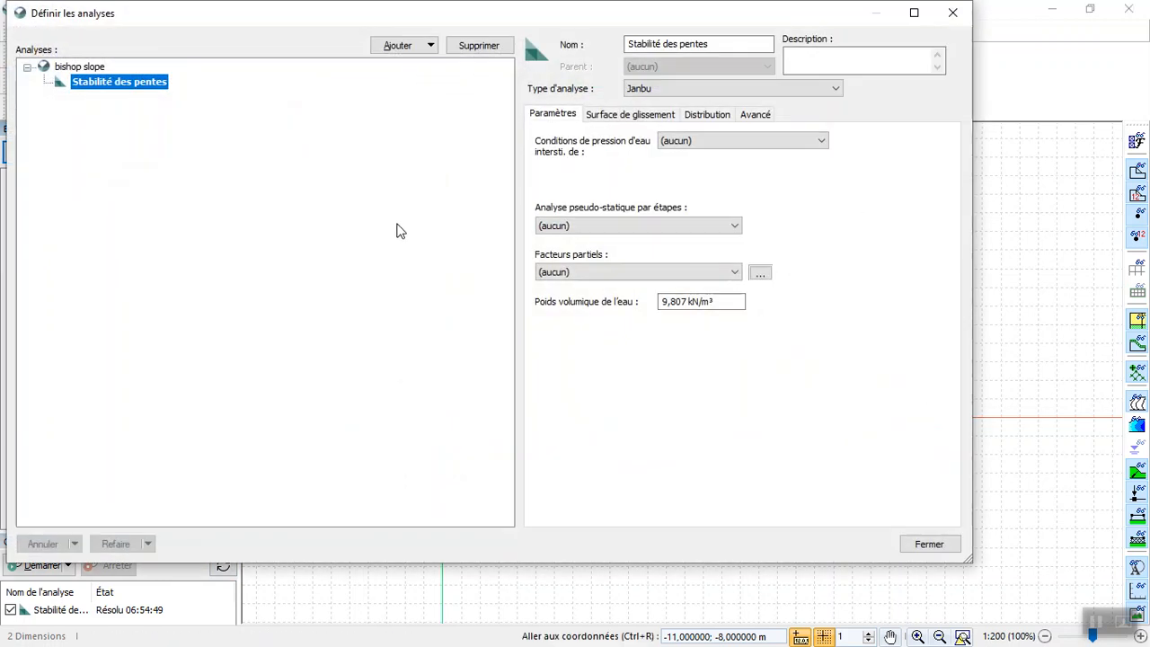
pyautogui.click(687, 88)
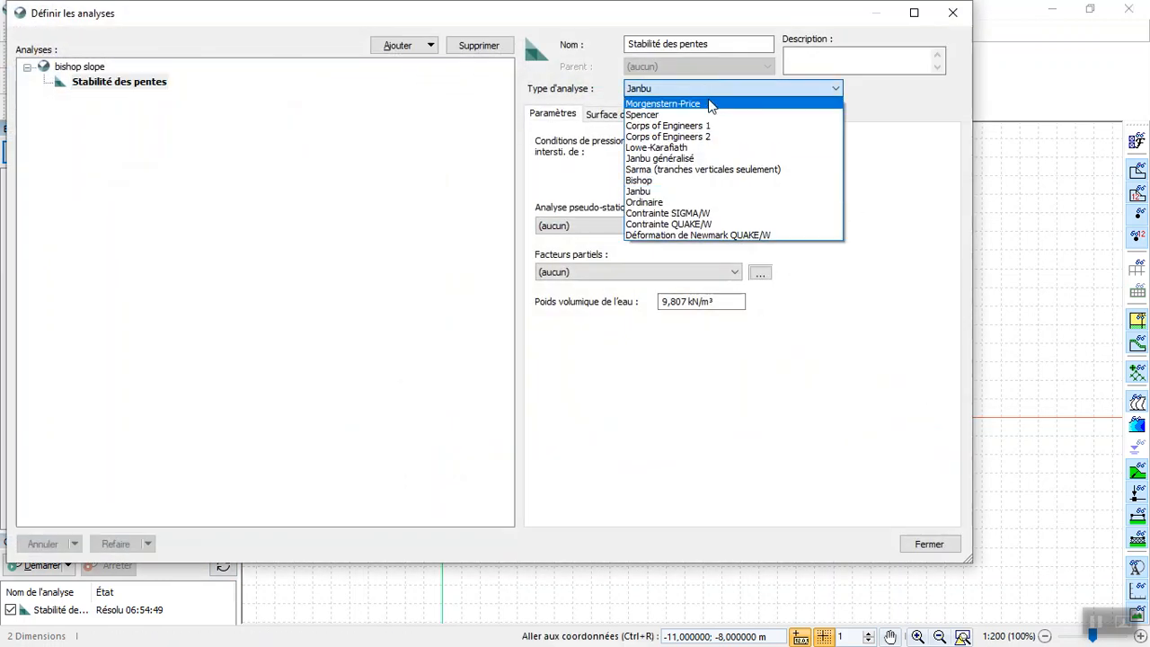
pyautogui.click(711, 103)
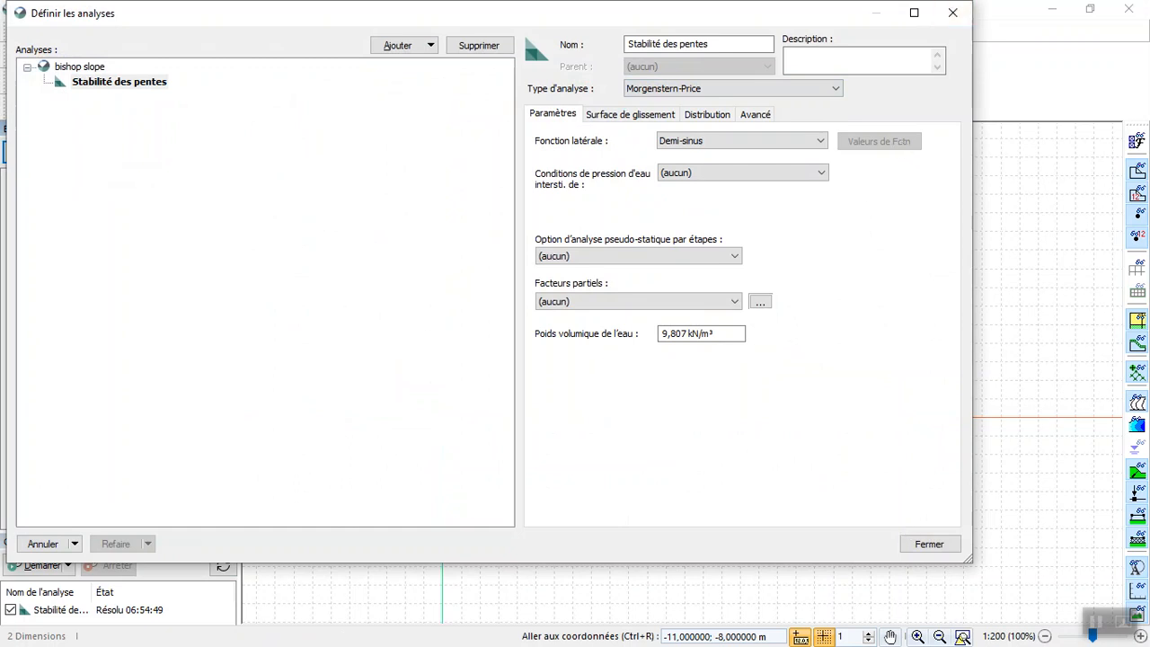
pyautogui.click(951, 16)
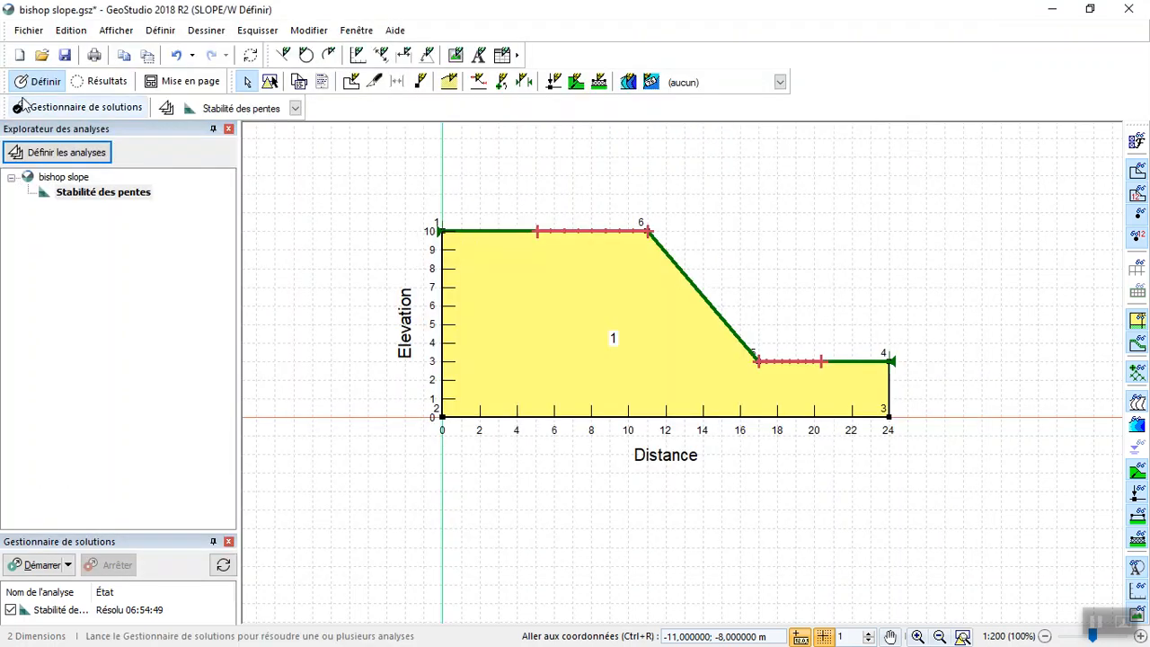
pyautogui.click(45, 566)
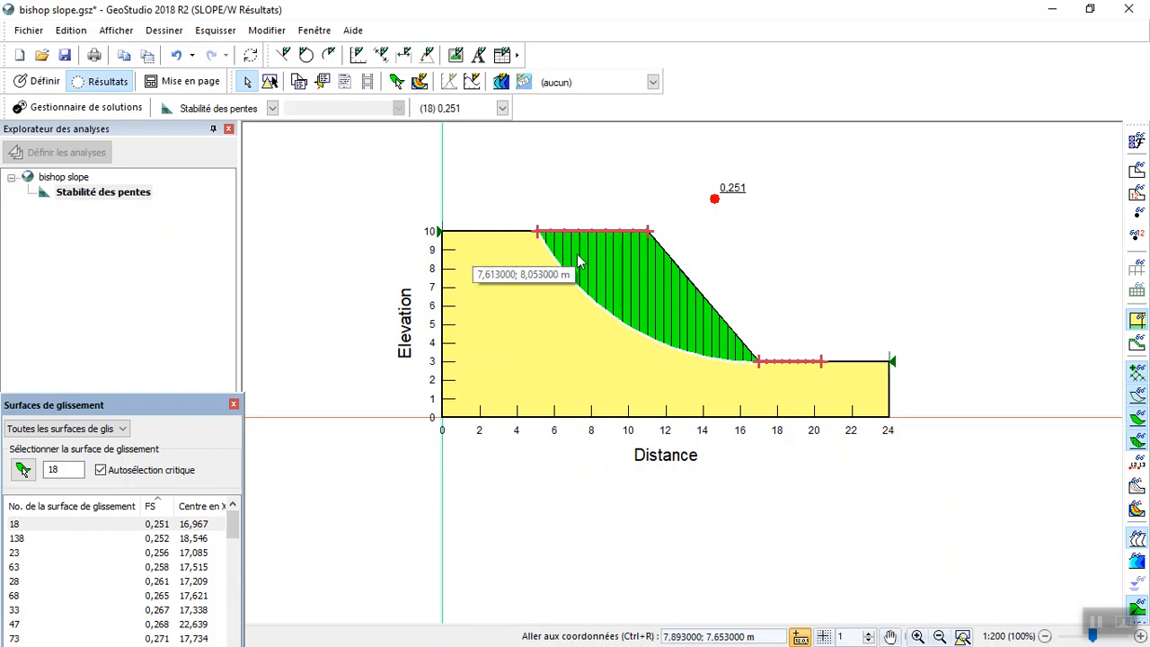
# Step: Display the colour map of all slip surfaces with the safety map zone enabled, one zone shown, and the factor of safety legend
pyautogui.click(404, 55)
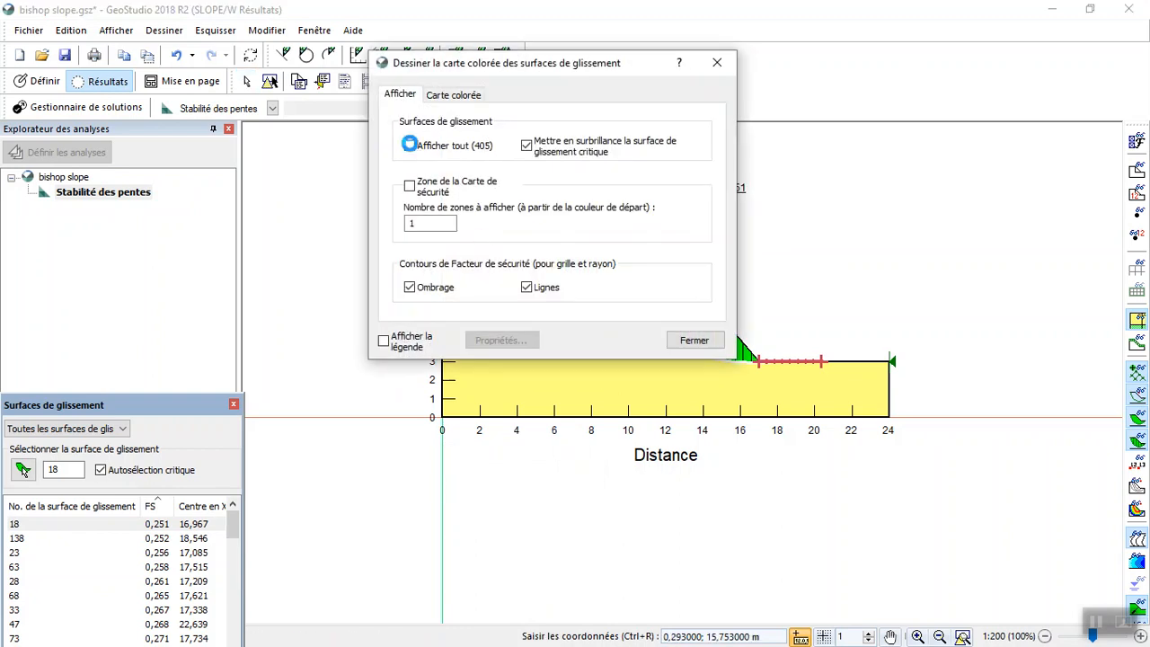
pyautogui.click(410, 145)
pyautogui.moveTo(538, 72); pyautogui.dragTo(401, 100)
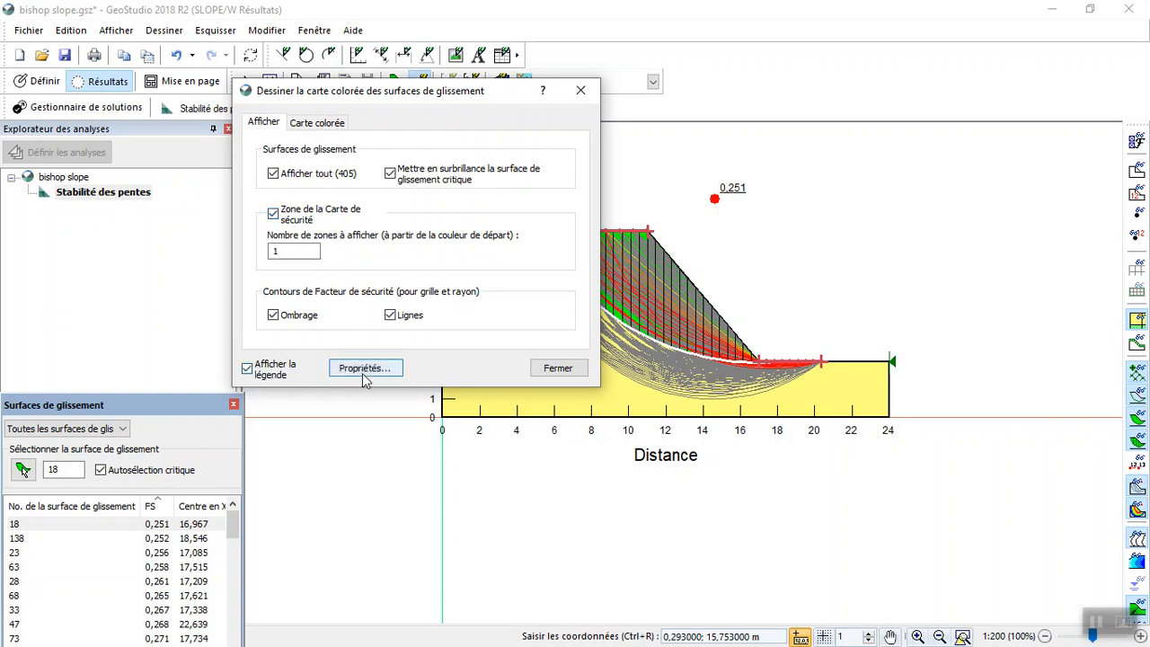
pyautogui.click(557, 369)
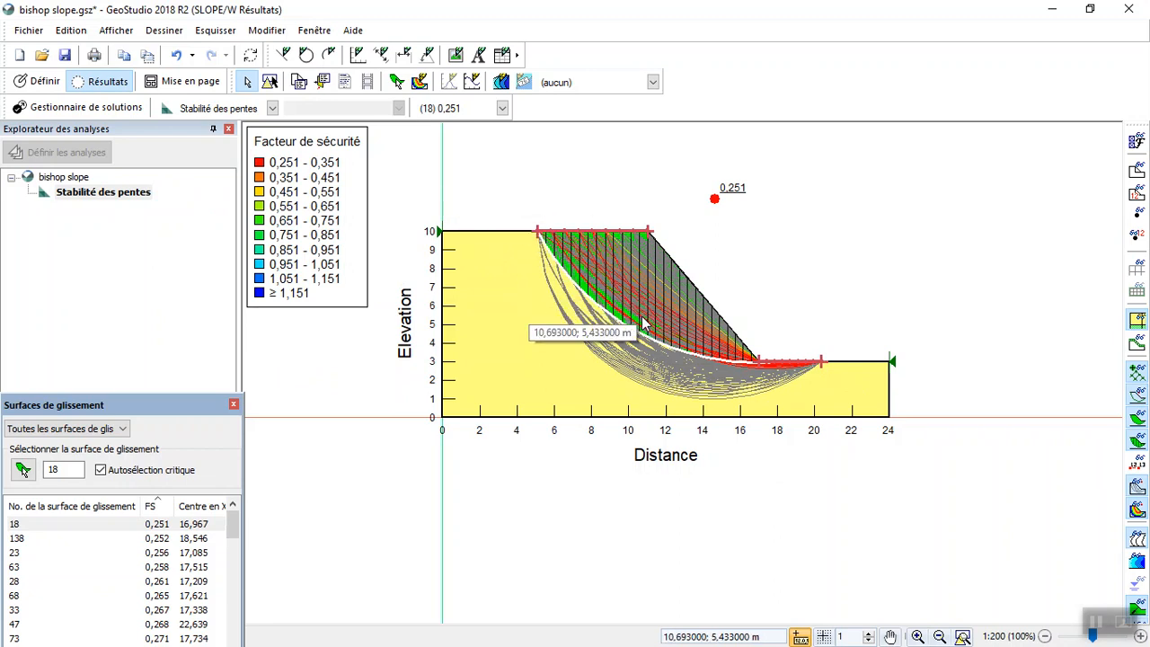
# Step: Examine the free body diagram, force polygon and full data list of slice 1 at the crest end of the critical slip surface
pyautogui.click(324, 84)
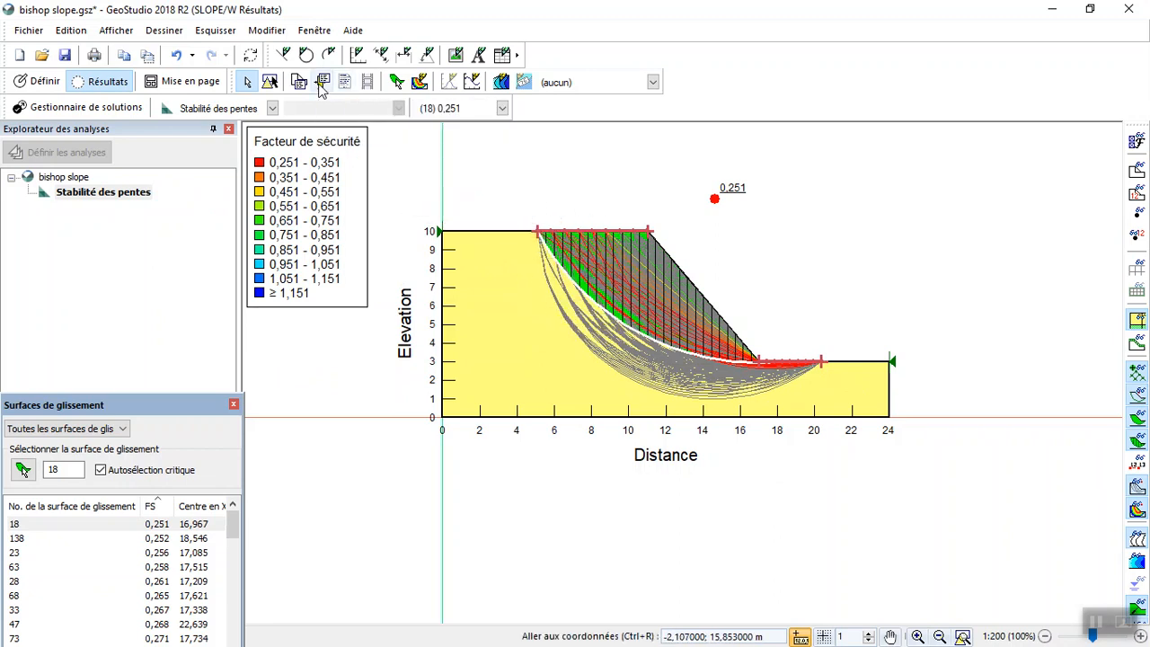
pyautogui.moveTo(627, 141); pyautogui.dragTo(465, 101)
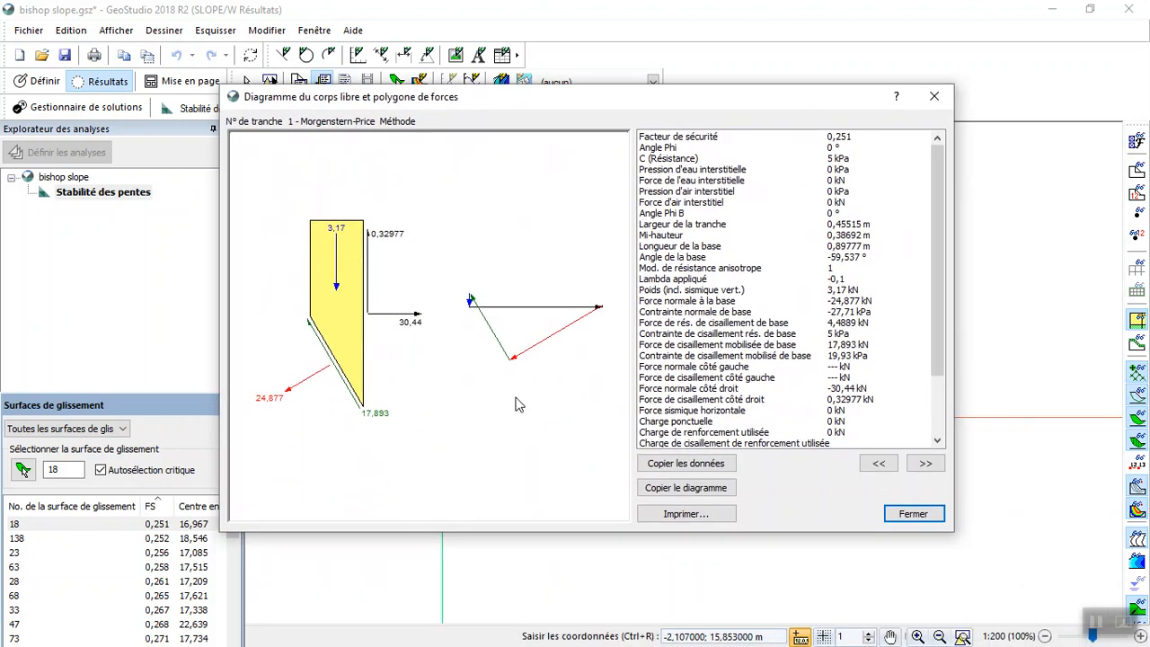
pyautogui.moveTo(940, 260); pyautogui.dragTo(940, 386)
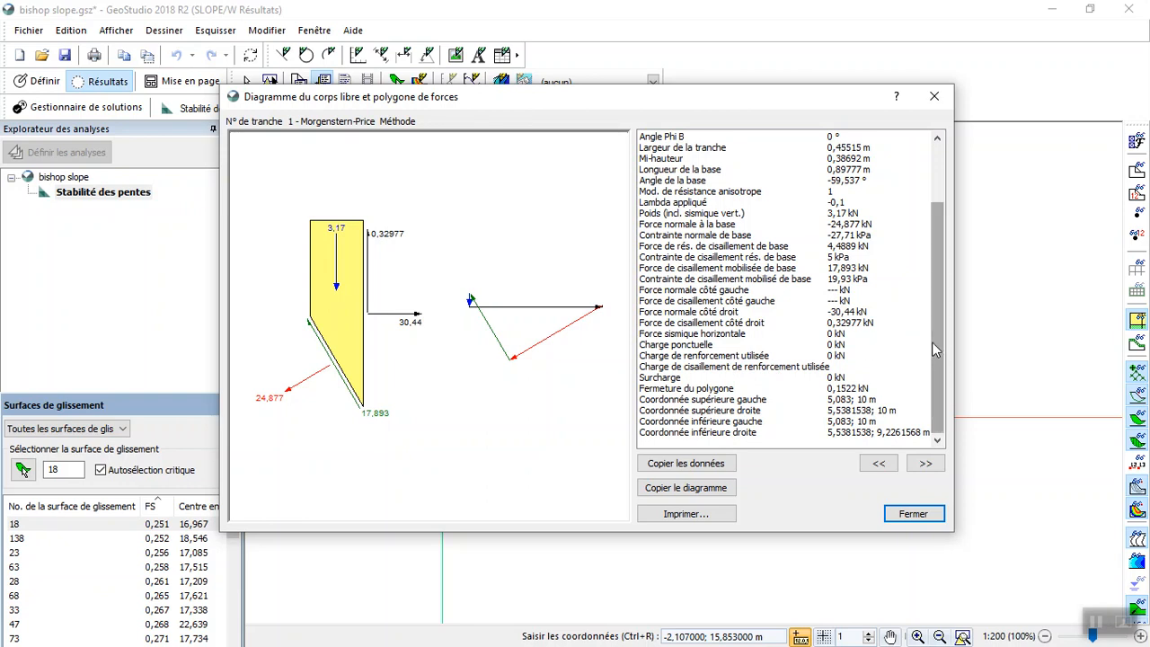
pyautogui.moveTo(936, 358); pyautogui.dragTo(931, 196)
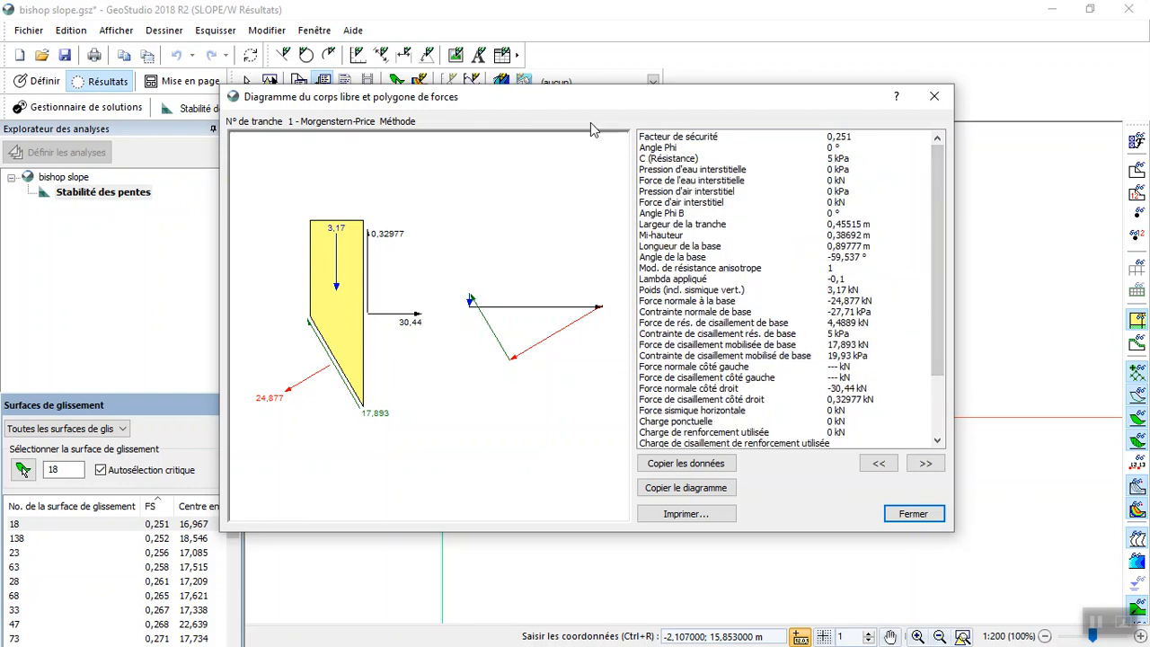
# Step: Inspect the free body diagram, force polygon and data of slice 15 in the middle of the sliding mass, and close the slice information
pyautogui.moveTo(625, 106); pyautogui.dragTo(834, 356)
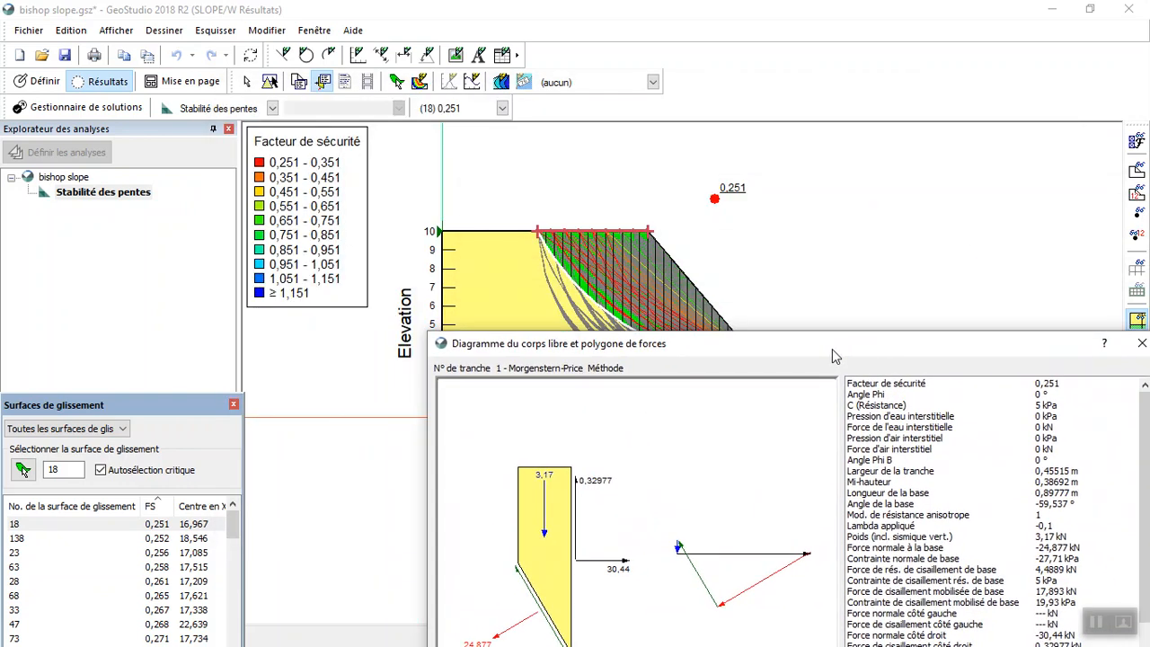
pyautogui.click(667, 320)
pyautogui.moveTo(669, 342); pyautogui.dragTo(423, 122)
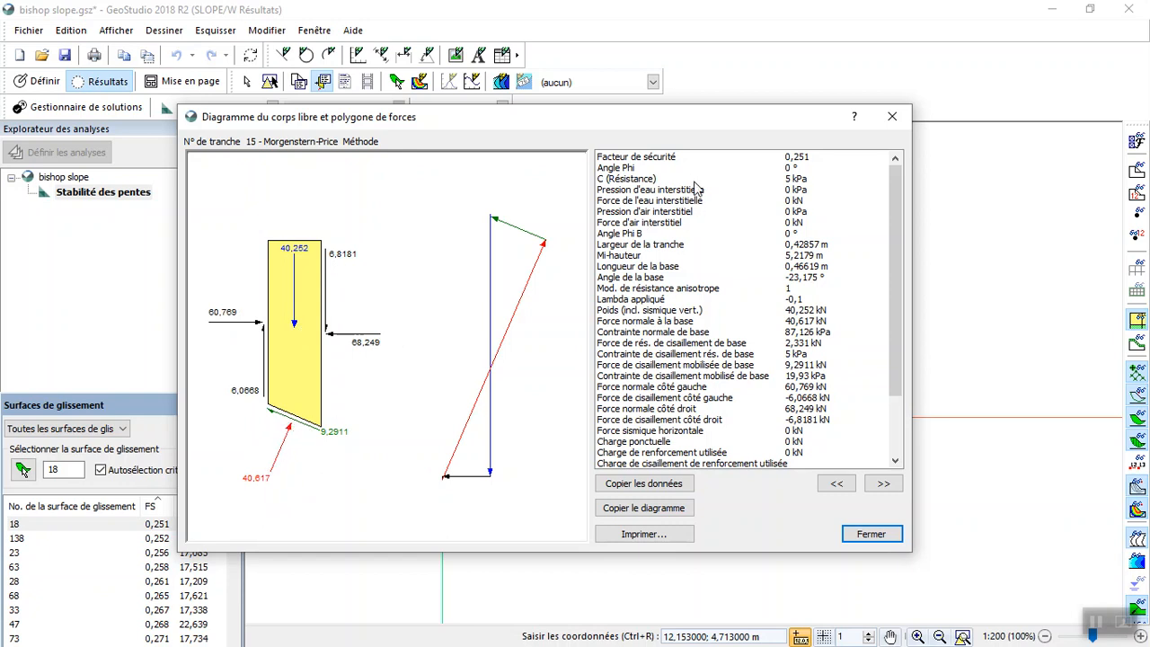
pyautogui.moveTo(693, 124); pyautogui.dragTo(647, 34)
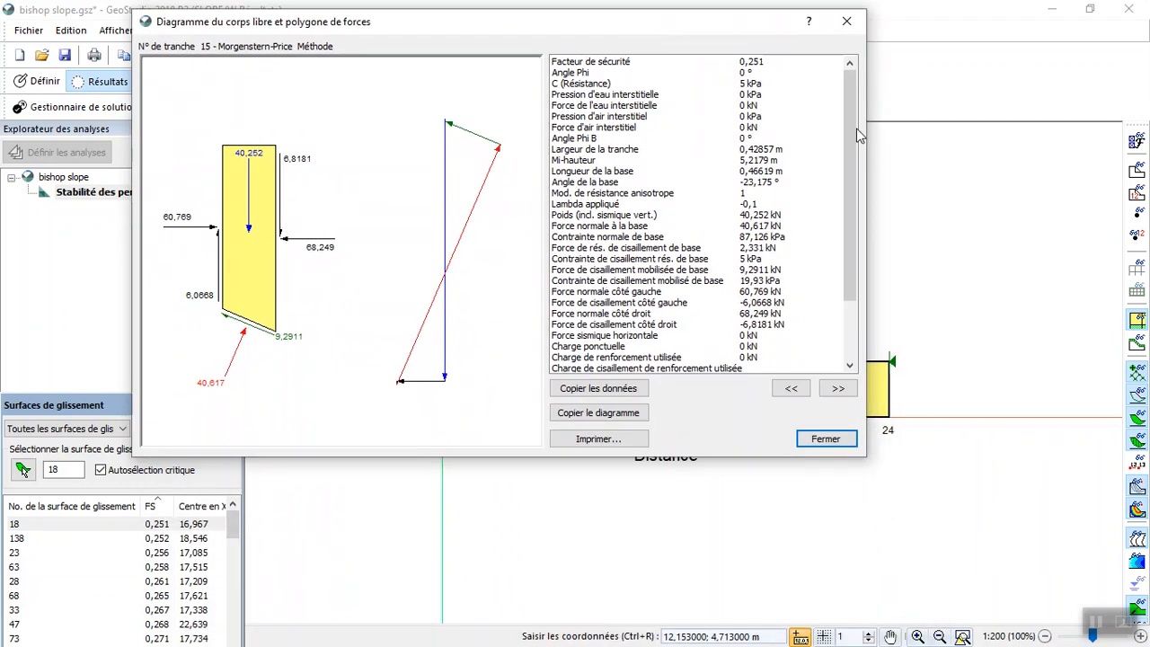
pyautogui.click(846, 22)
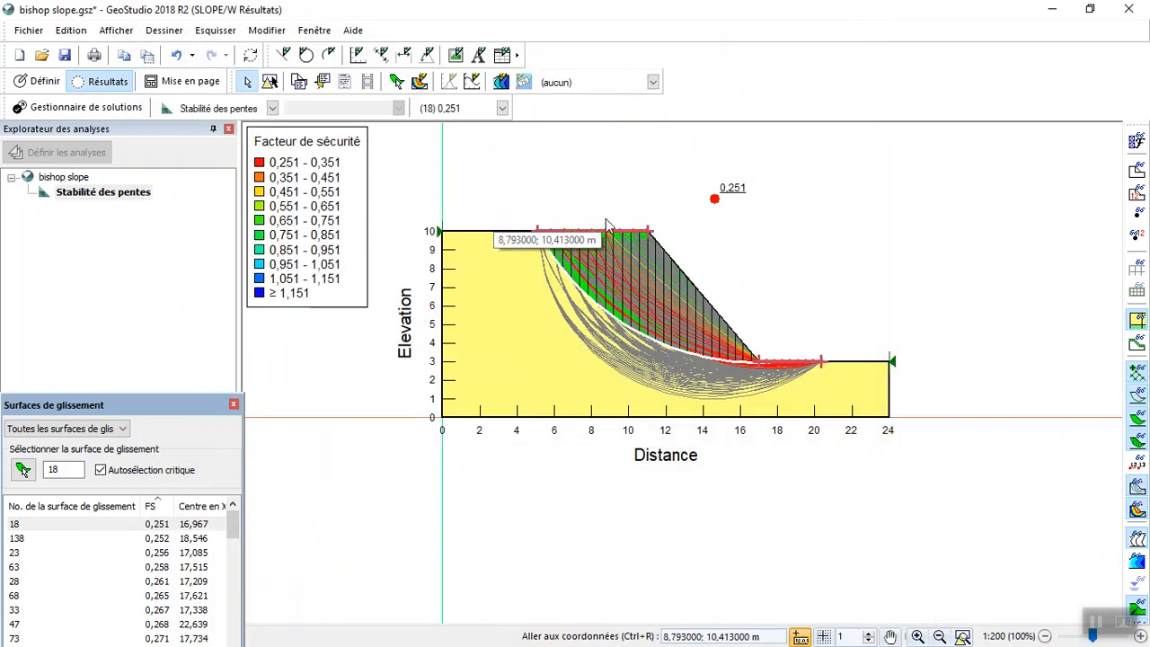